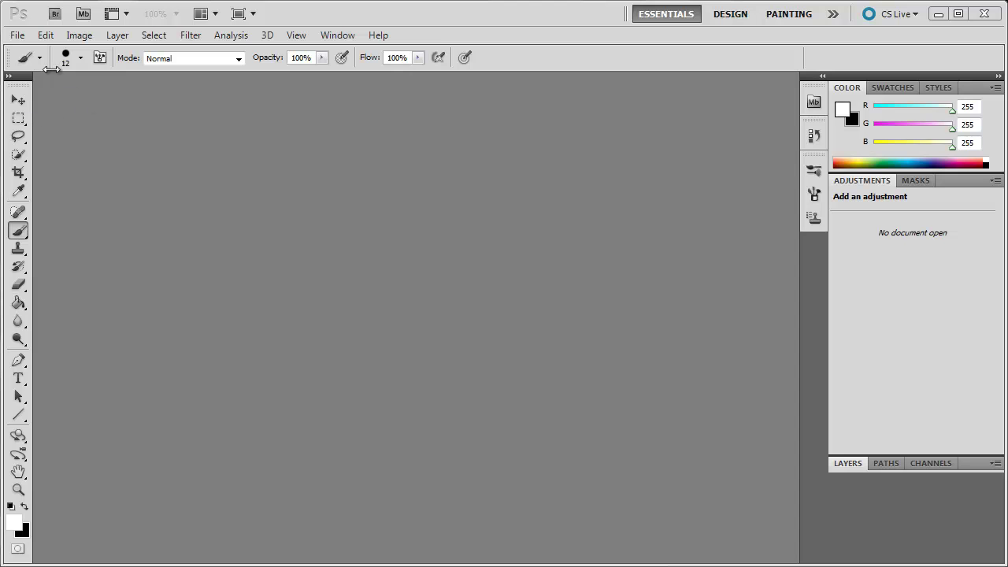
- Create a new 1920 × 1080 pixel RGB document at 400 pixels/inch, filled with the background color
click(18, 37)
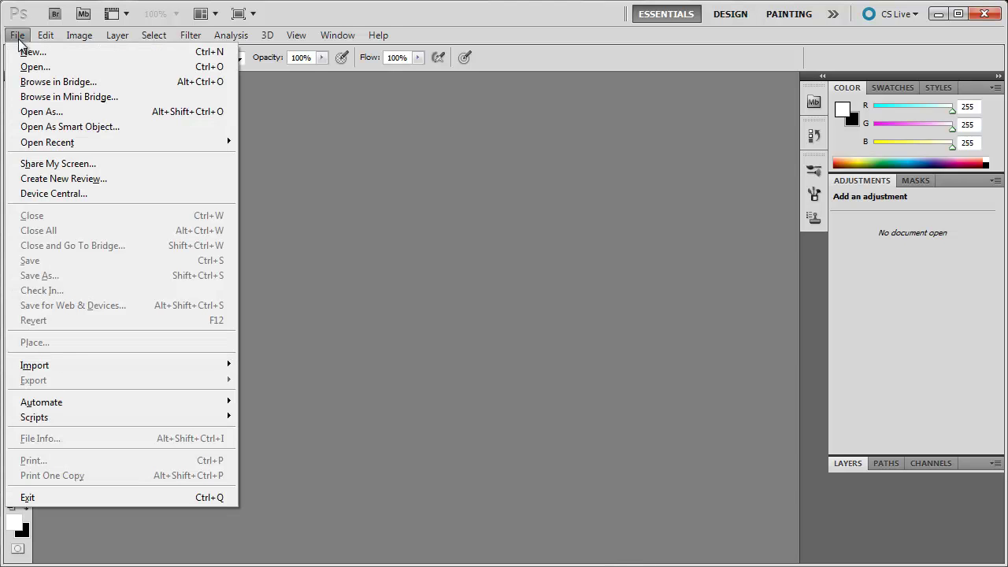
click(33, 53)
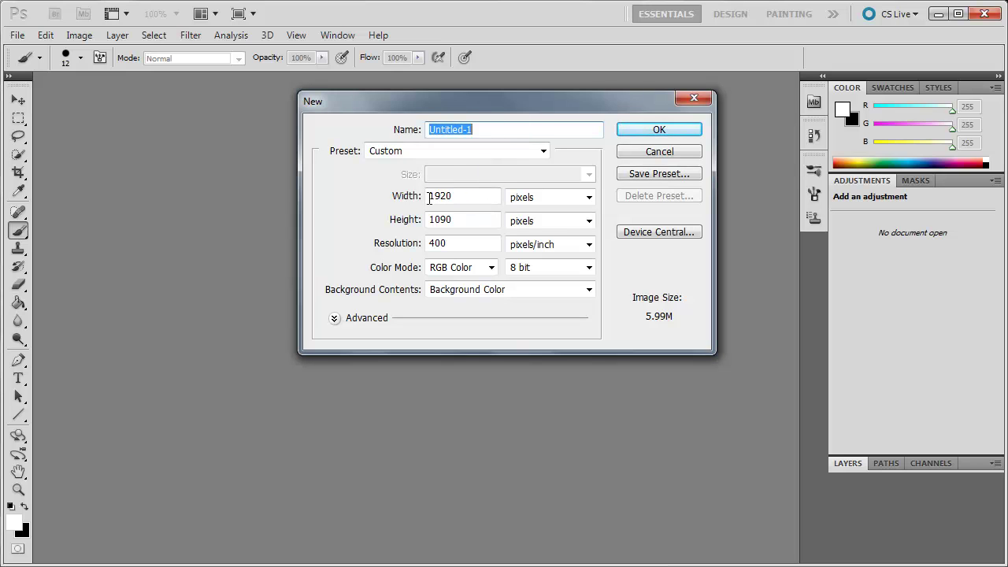
click(453, 219)
key(BackSpace)
key(BackSpace)
text(80)
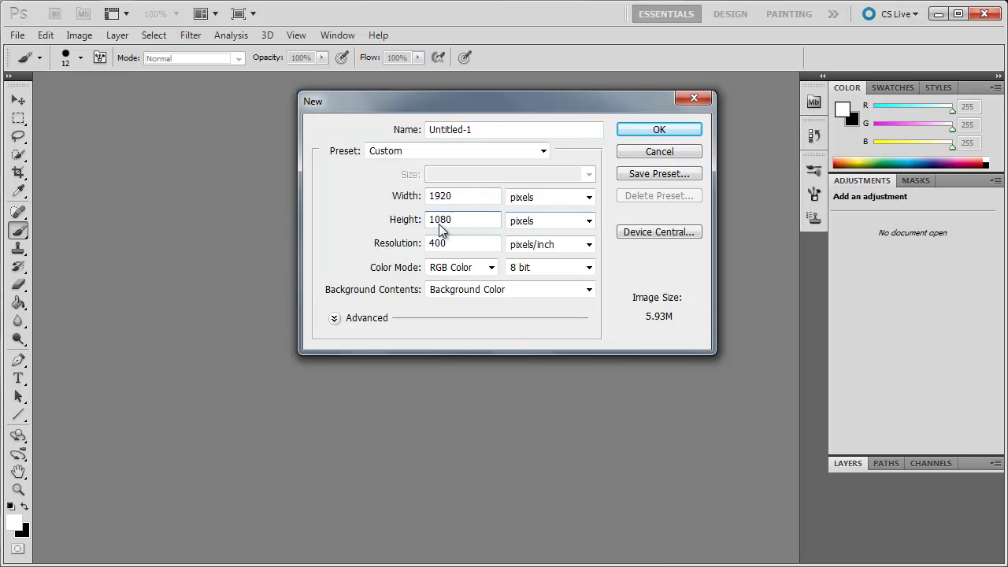
click(394, 248)
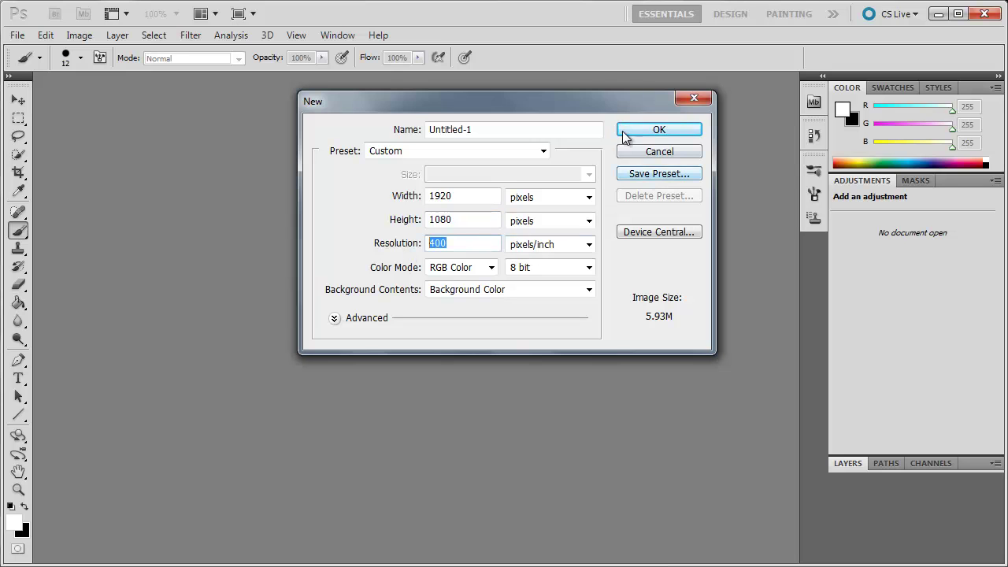
click(667, 130)
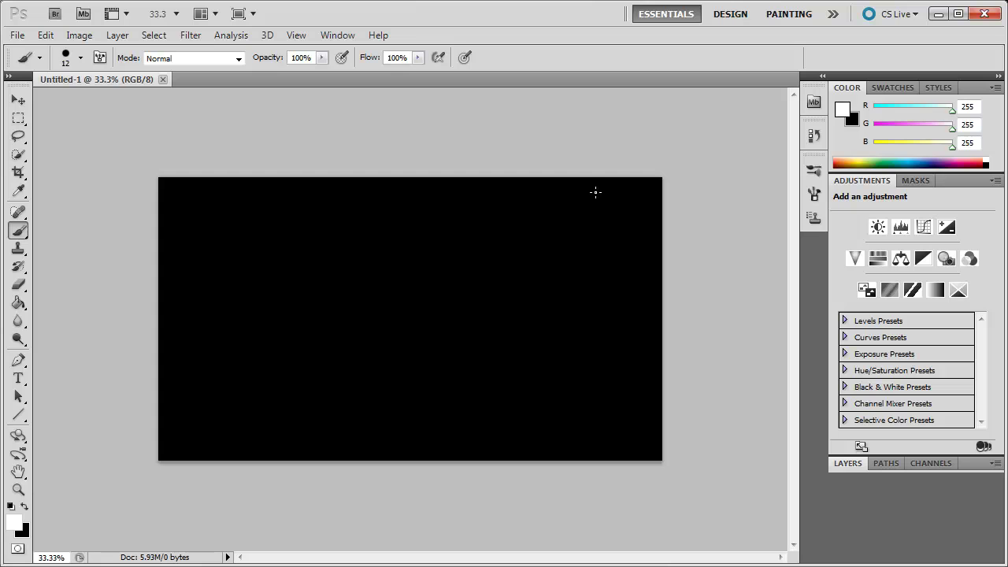
- Fill the Background layer with black as the foreground color and add a new empty layer above it
click(24, 507)
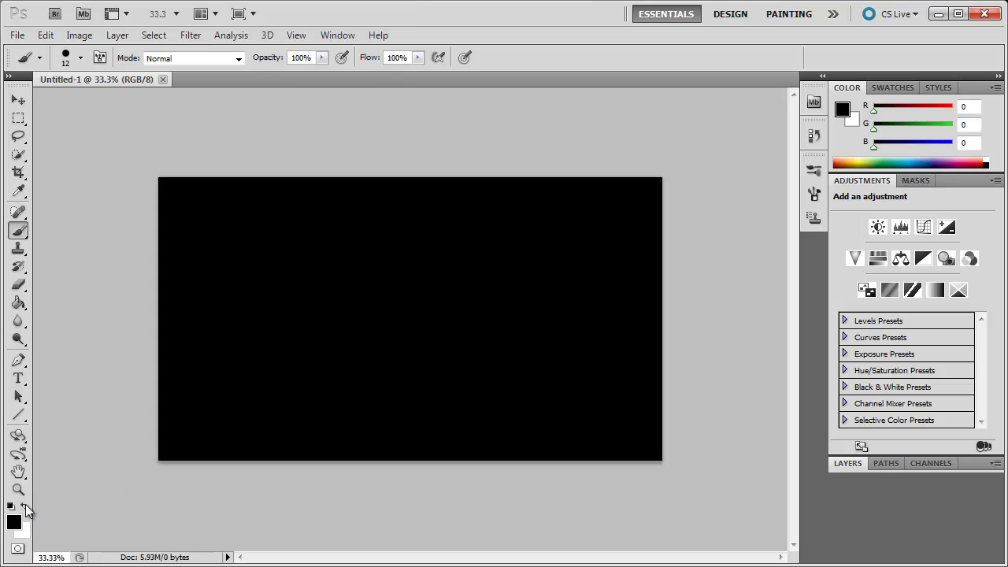
click(18, 304)
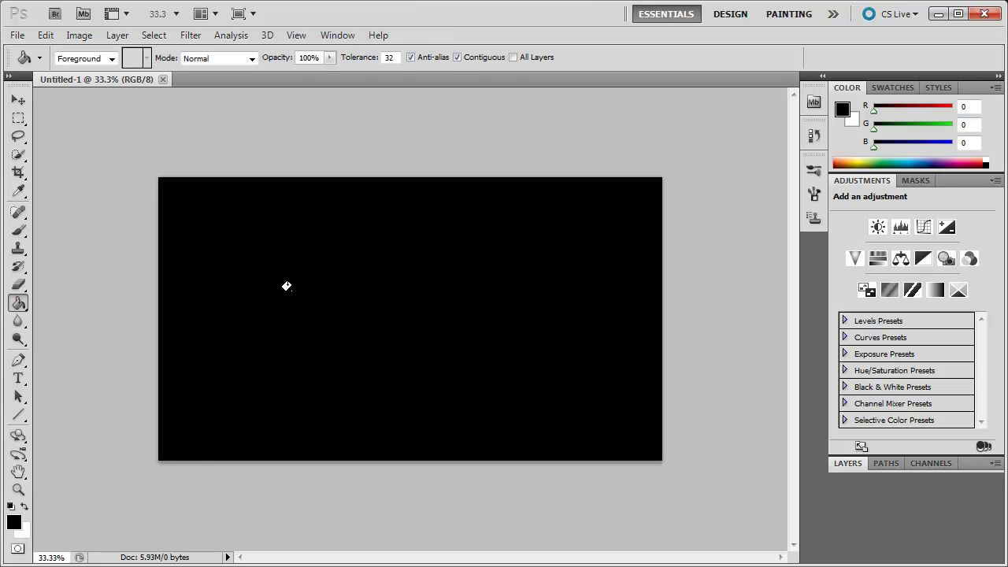
click(860, 461)
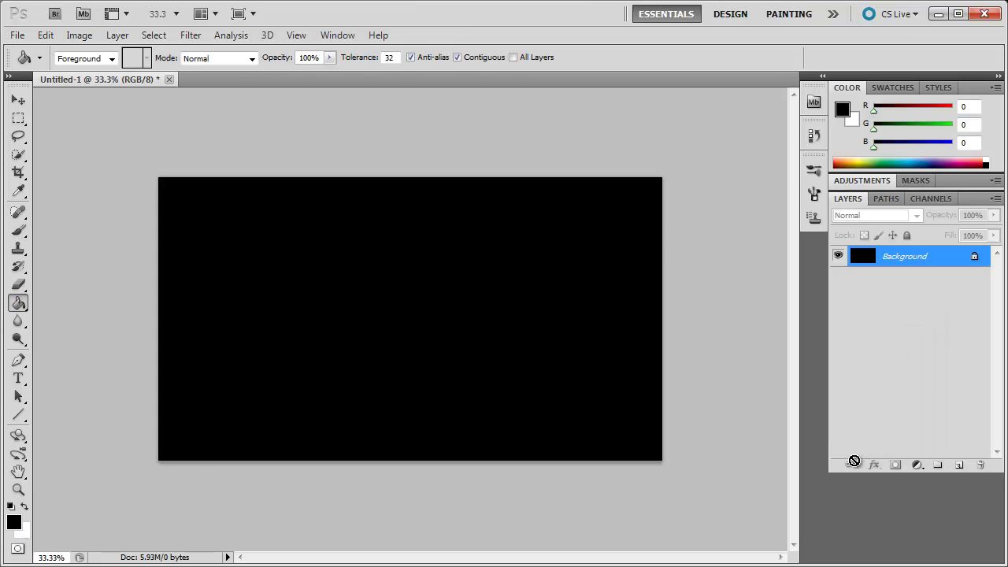
click(19, 100)
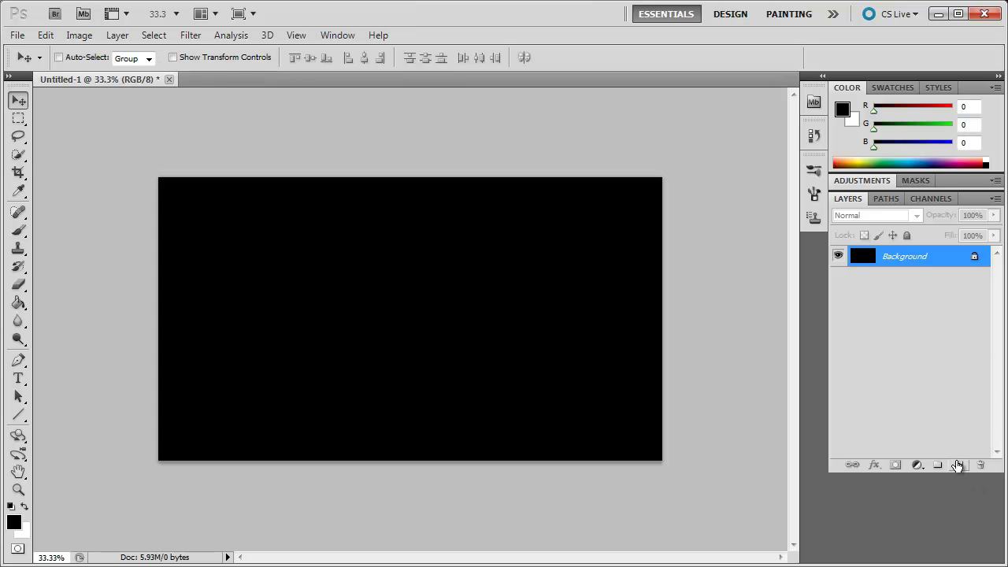
click(958, 465)
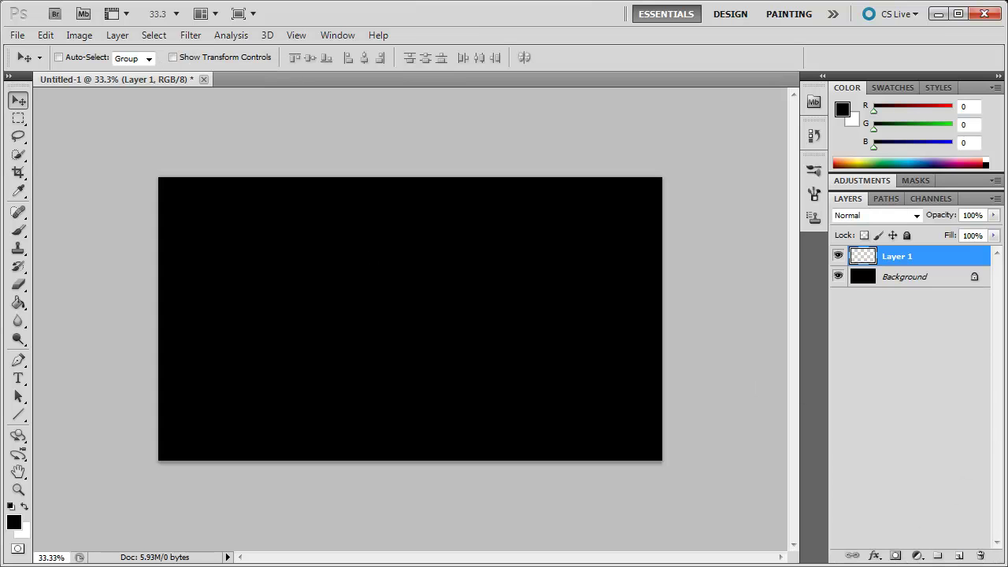
- Make a narrow, full-height rectangular marquee selection near the left edge of the canvas
click(19, 118)
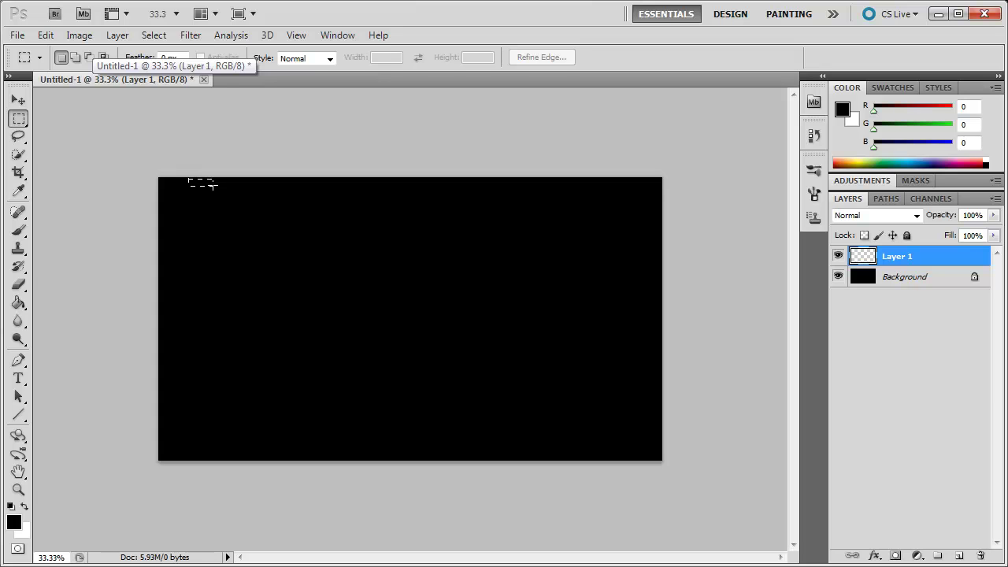
drag(203, 276, 211, 466)
drag(202, 465, 202, 466)
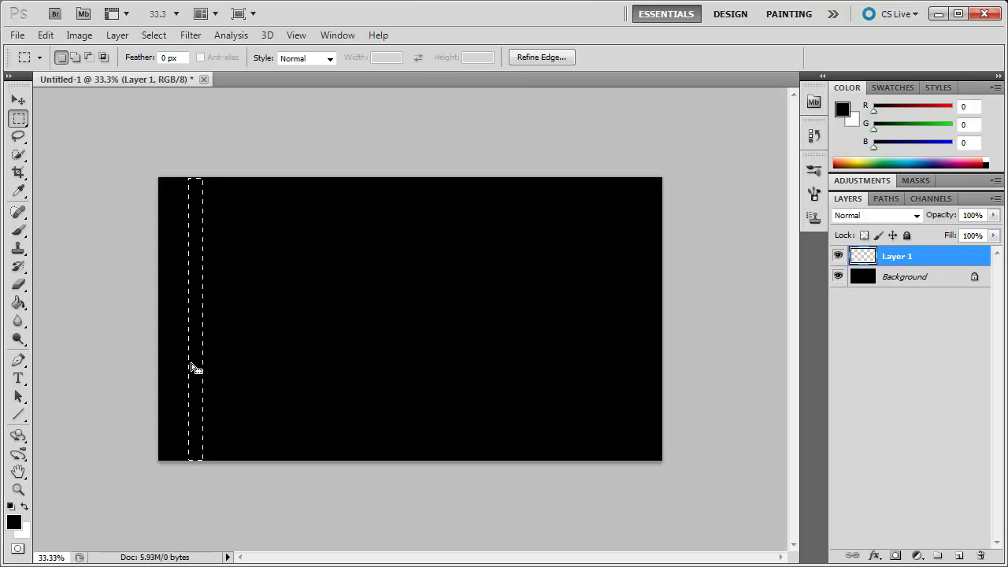
key(ctrl+d)
key(ctrl+shift+d)
- Set the foreground color to gray 939393 and fill the strip selection on Layer 1 with the Paint Bucket
click(18, 489)
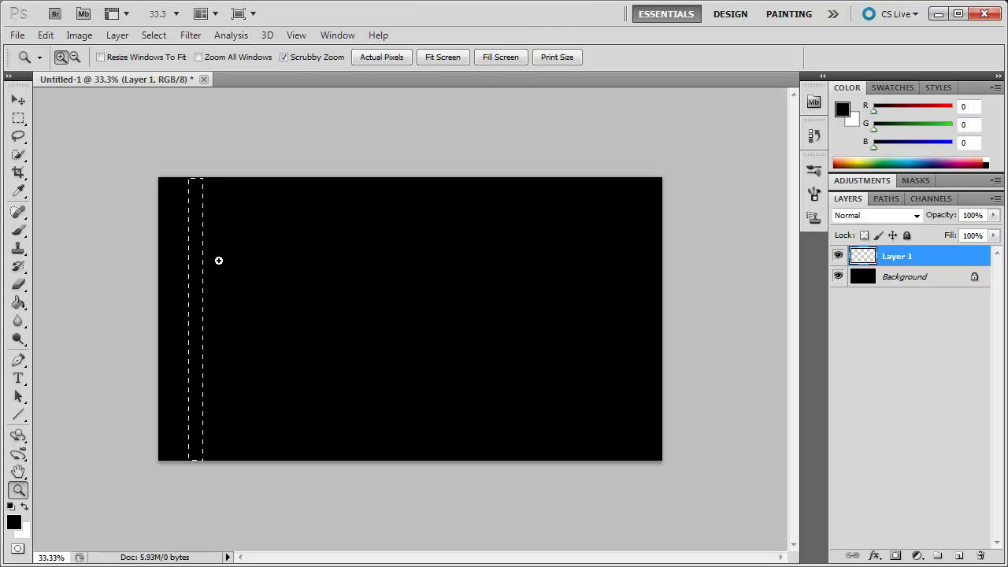
click(443, 58)
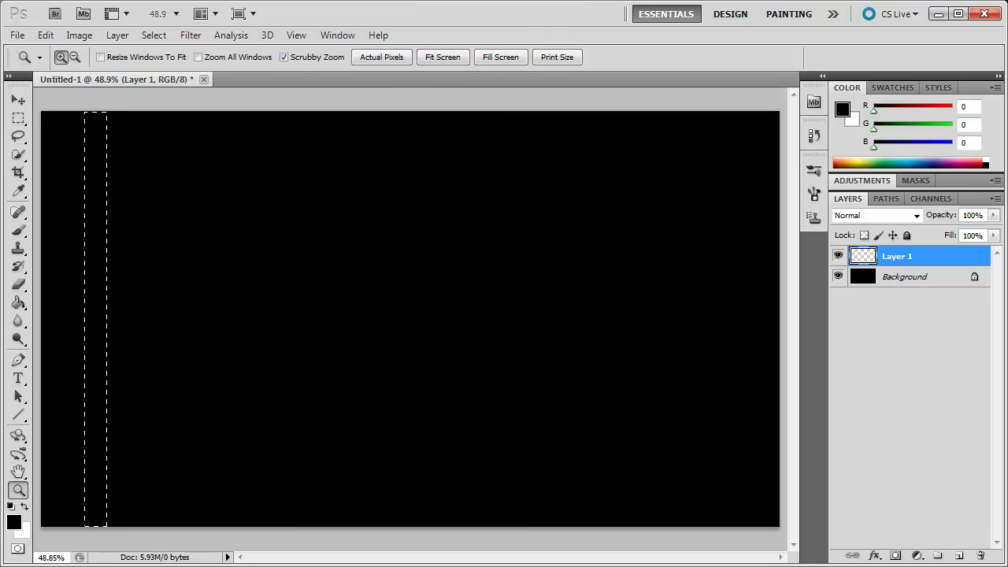
click(18, 99)
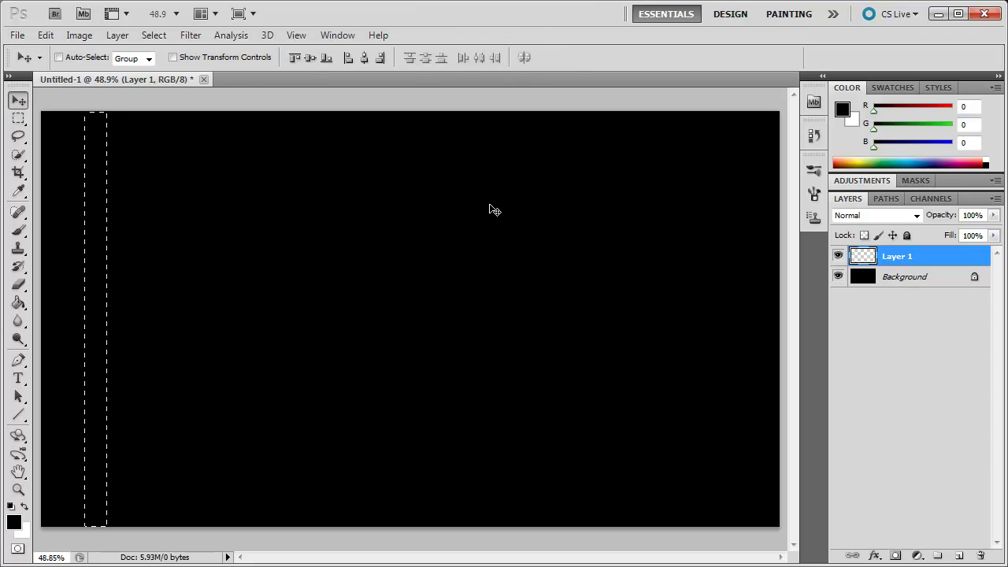
click(14, 524)
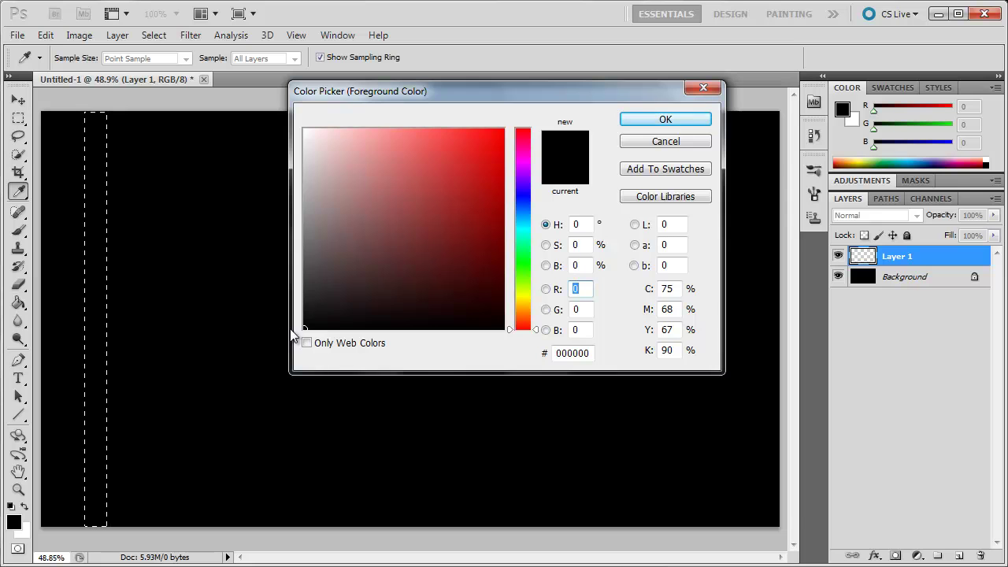
drag(304, 285, 304, 214)
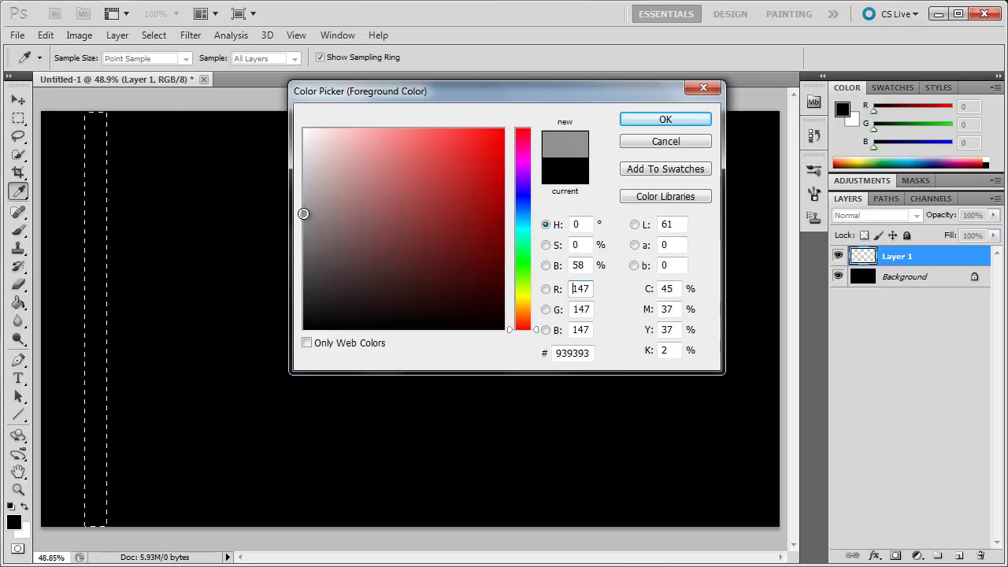
click(667, 121)
key(v)
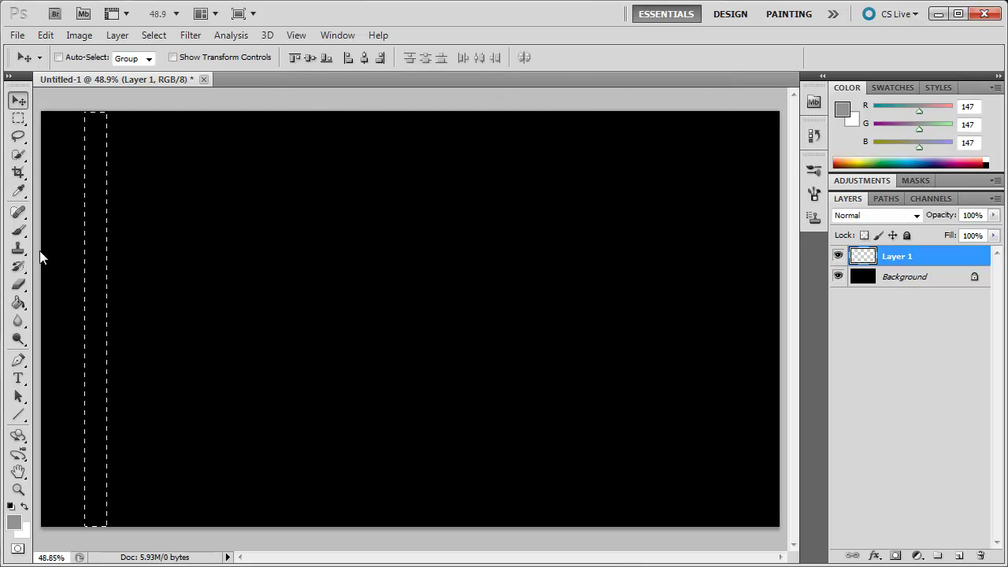
click(18, 303)
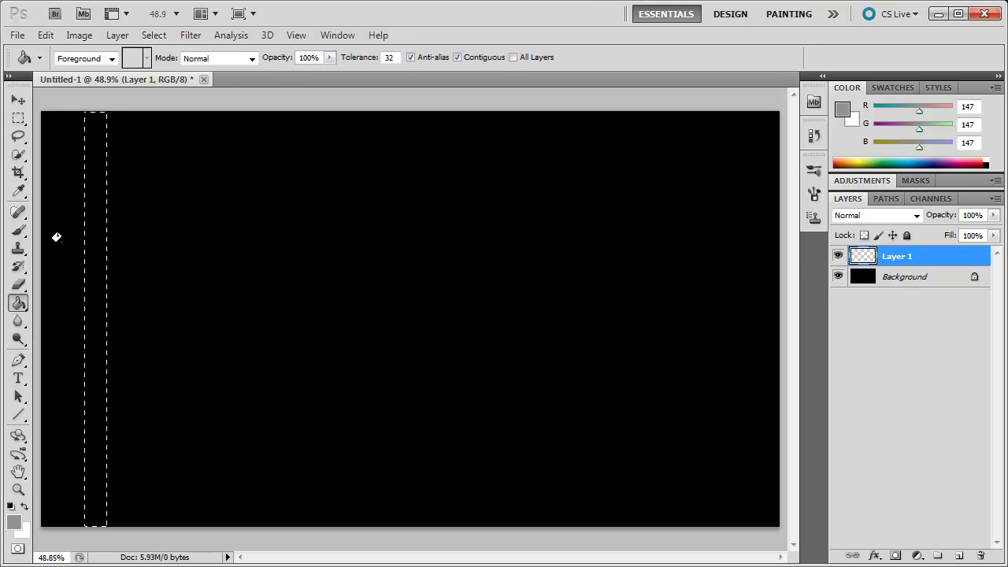
click(93, 201)
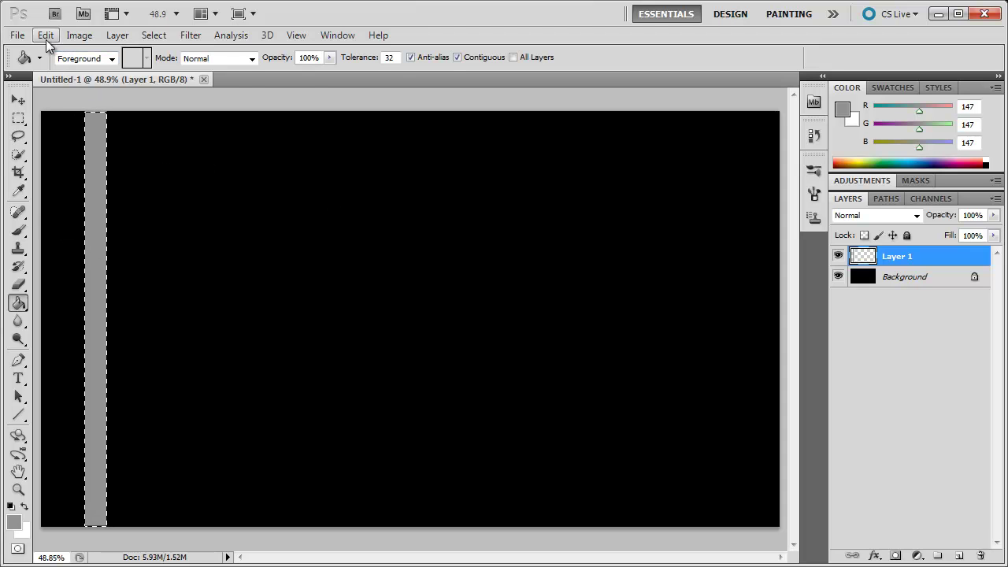
- Define the selected gray strip as a brush preset named "Vertical Bar"
click(78, 35)
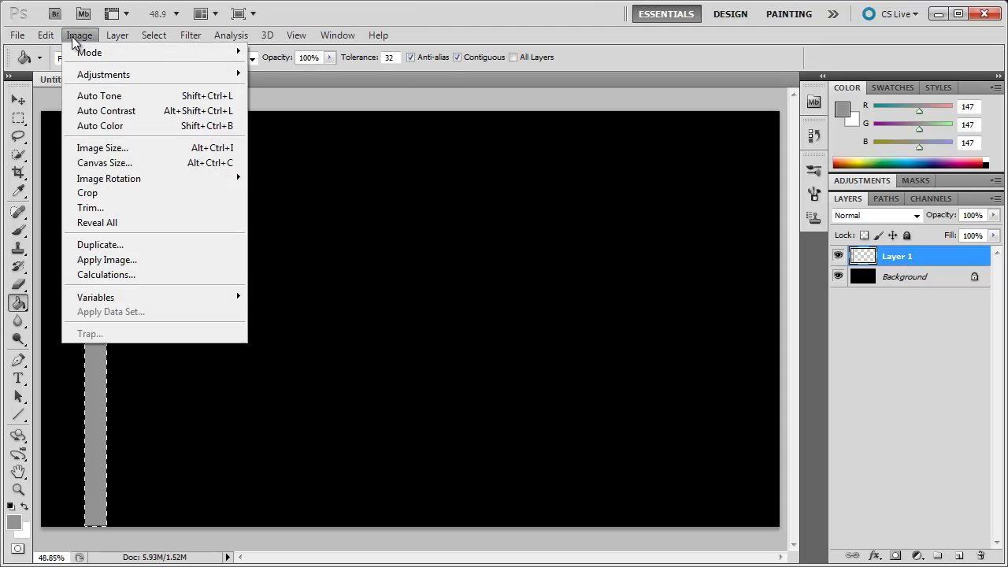
mouse_move(46, 39)
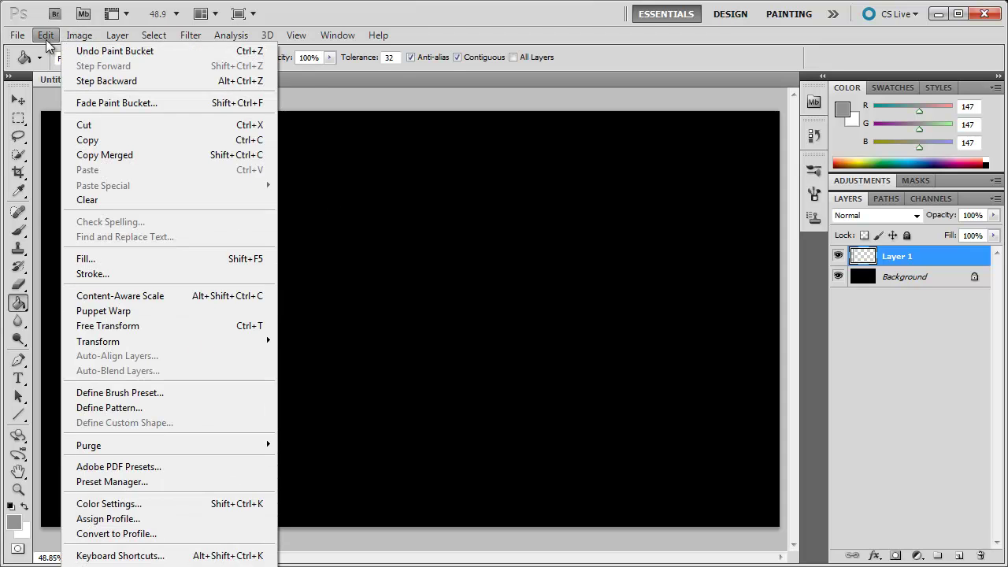
click(147, 393)
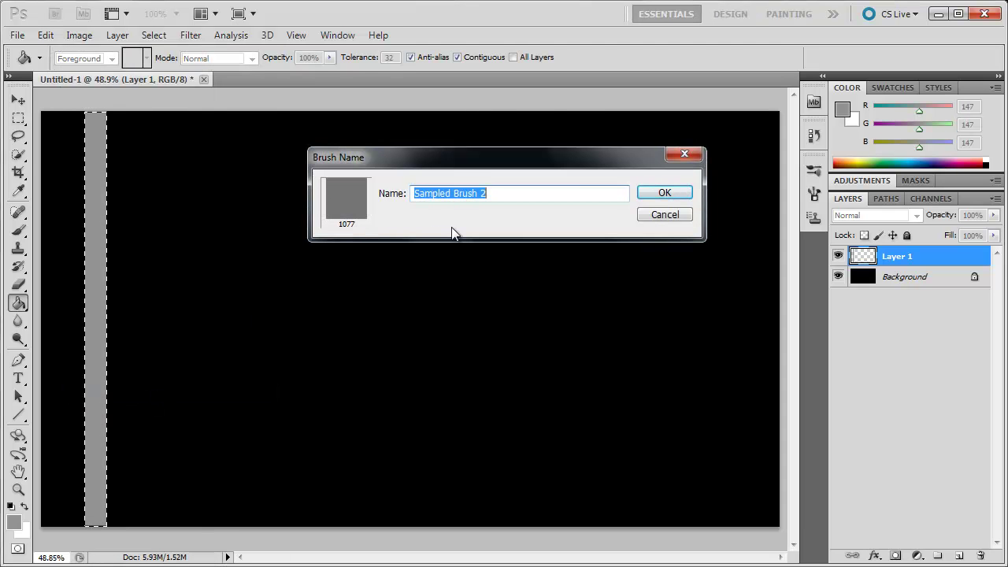
key(BackSpace)
text(Ver)
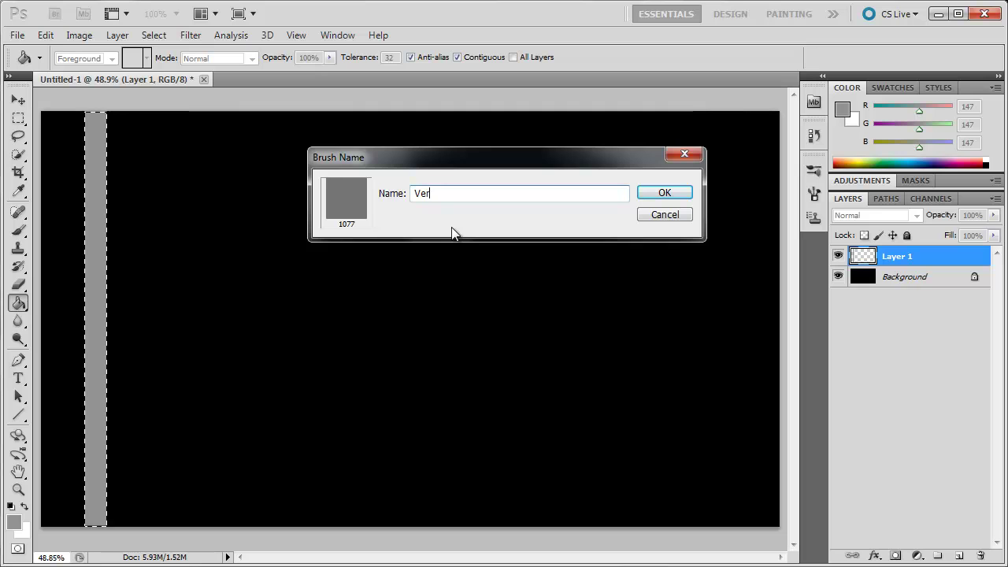
text(tical Bar)
key(Return)
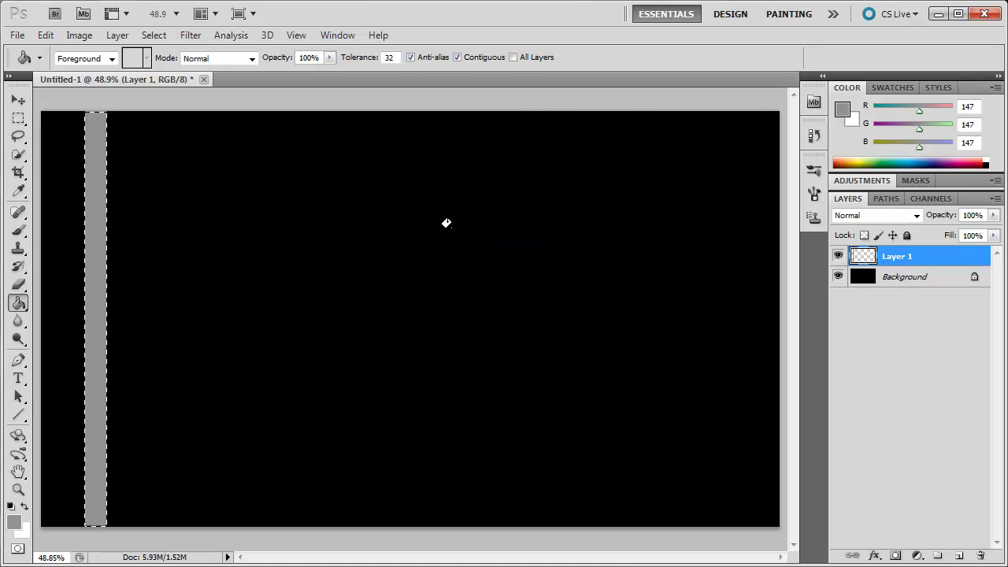
- Delete the gray strip from Layer 1 and remove the selection
click(19, 100)
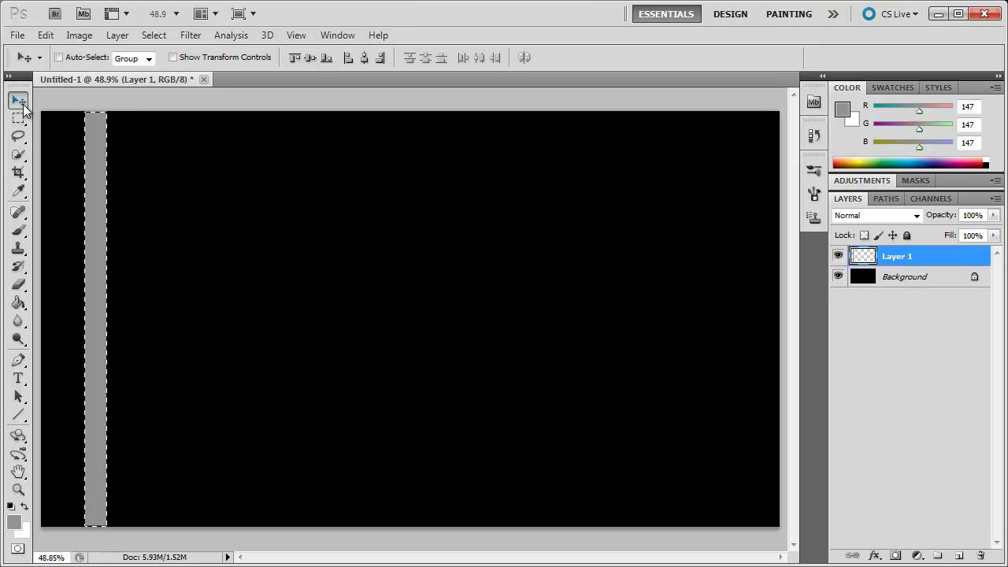
key(Delete)
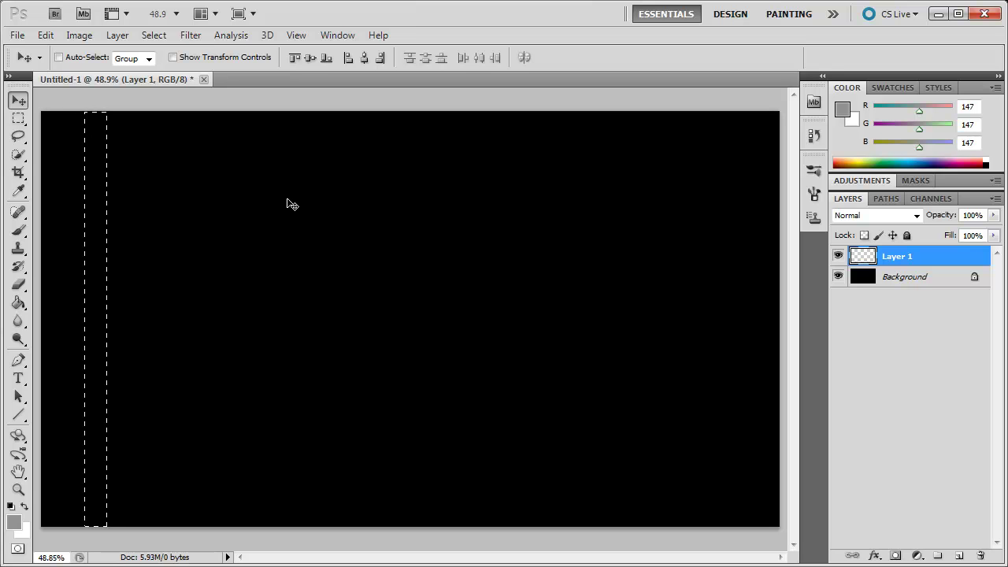
key(ctrl+d)
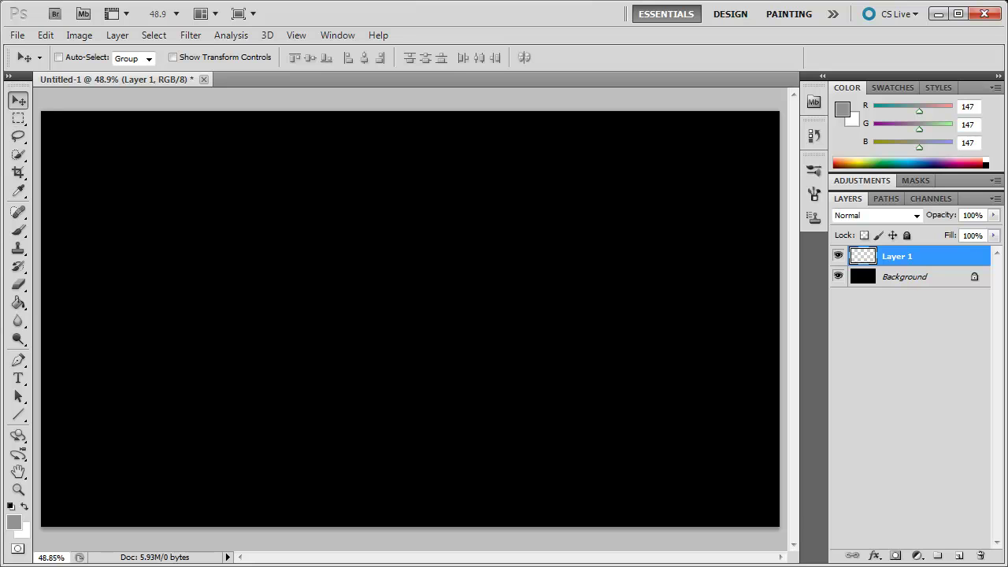
- Activate the Brush tool with the 1080 px sampled bar preset as its tip
click(18, 230)
click(81, 58)
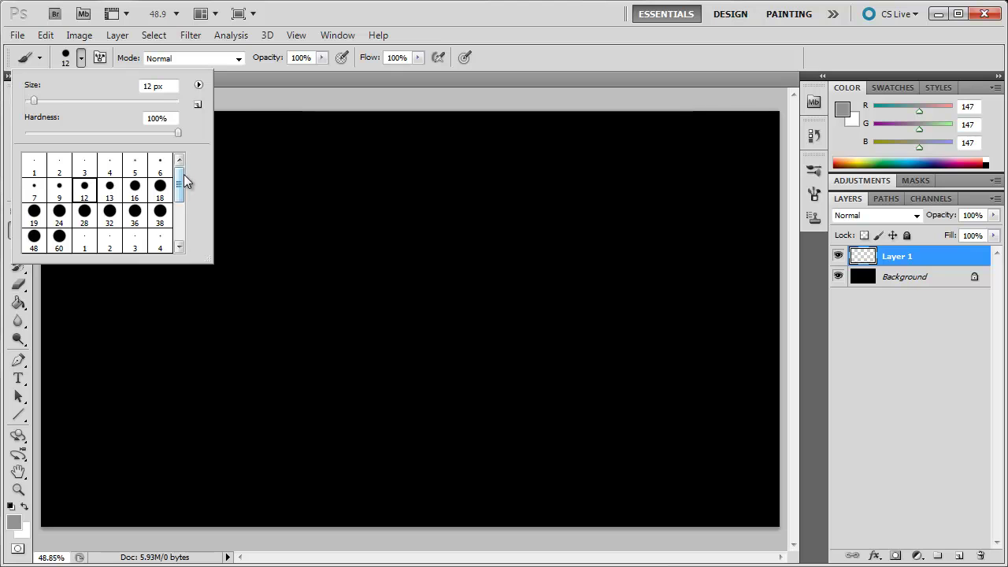
drag(179, 182, 176, 224)
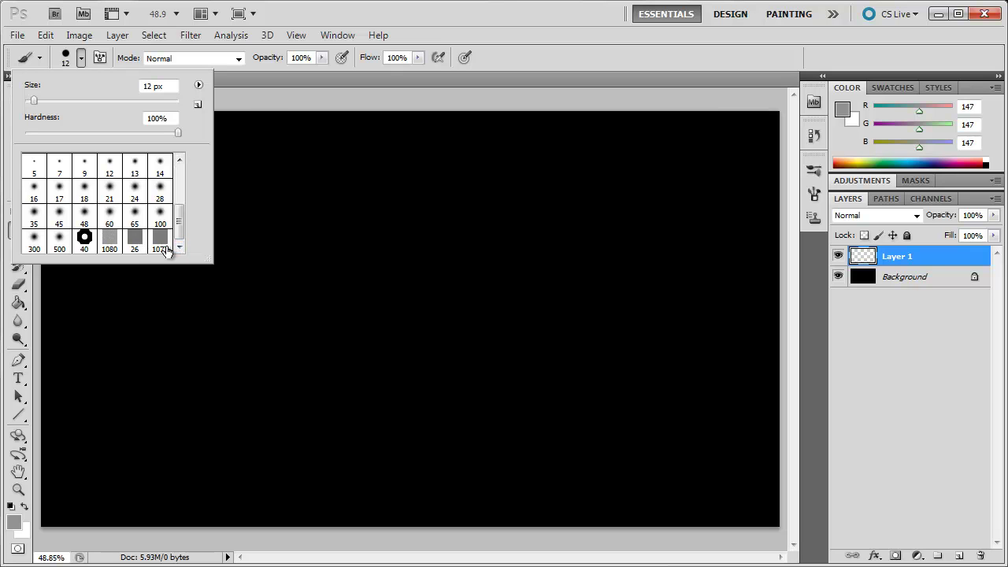
click(110, 240)
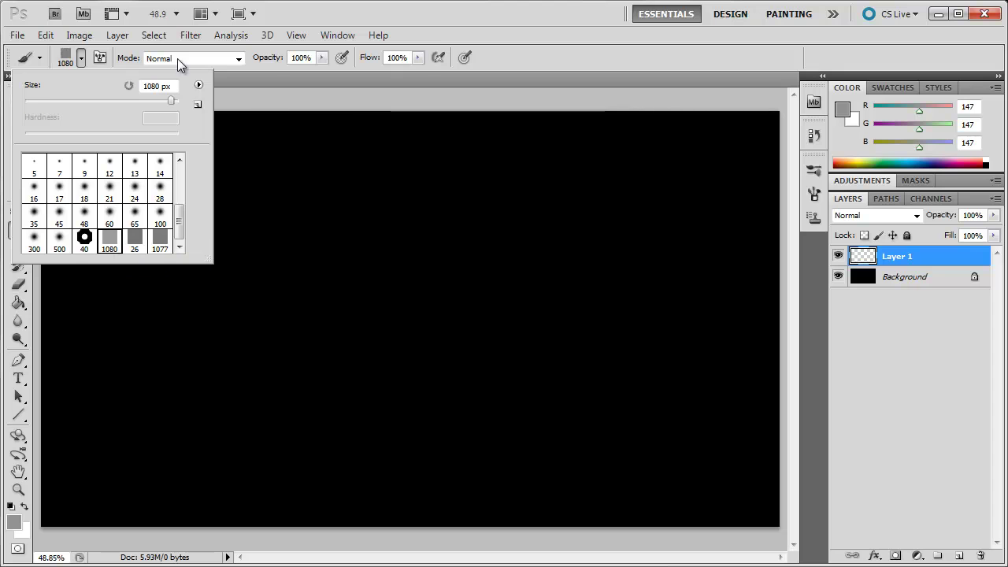
click(80, 59)
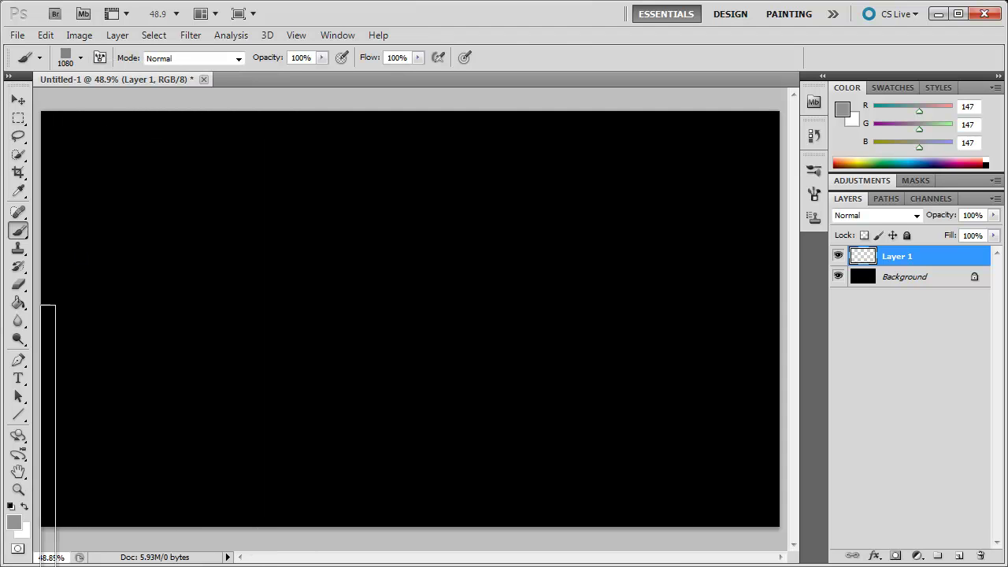
click(19, 489)
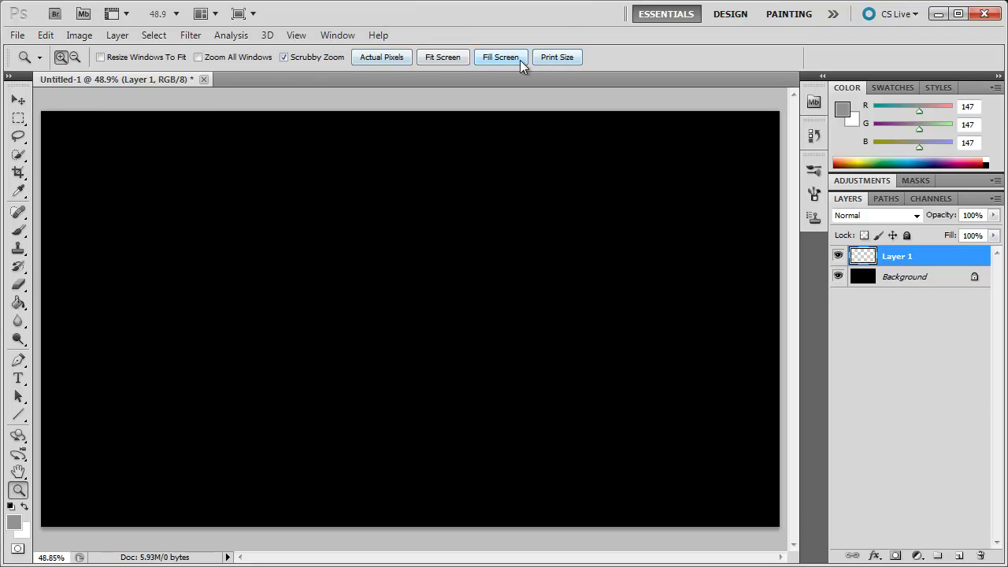
click(397, 57)
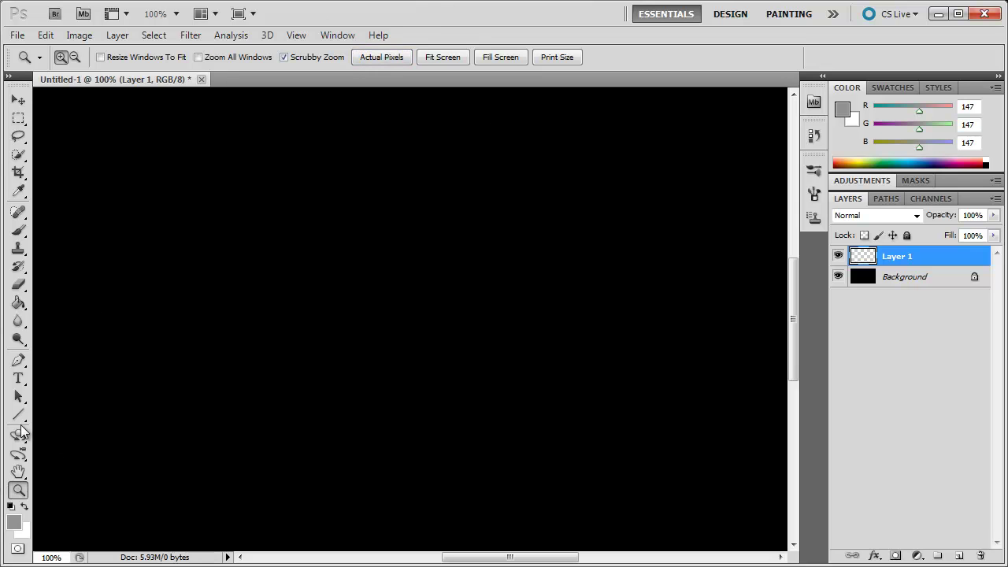
click(443, 60)
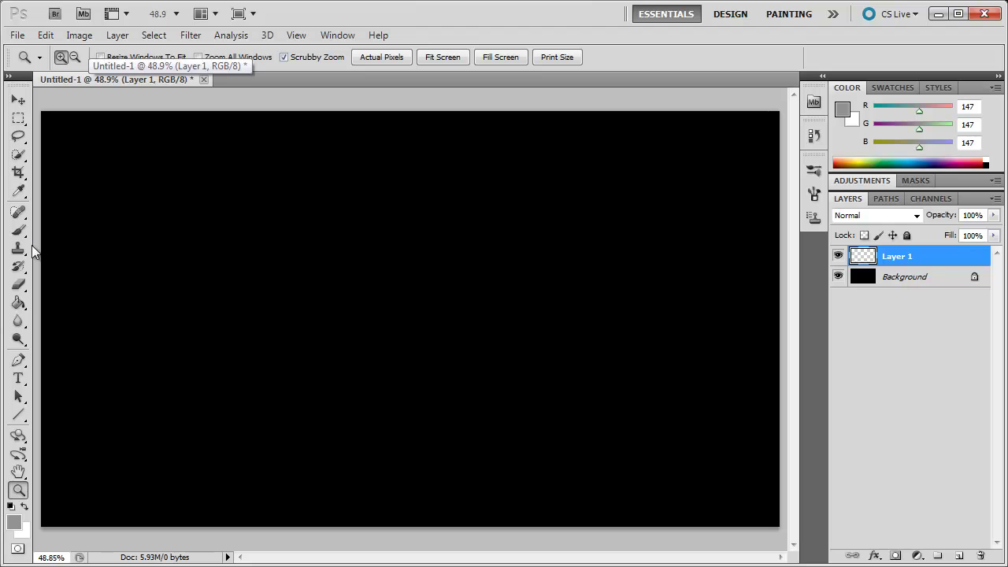
- Enable Shape Dynamics, Scattering and Color Dynamics for the Brush tool's 1080 px bar tip
click(18, 230)
click(100, 57)
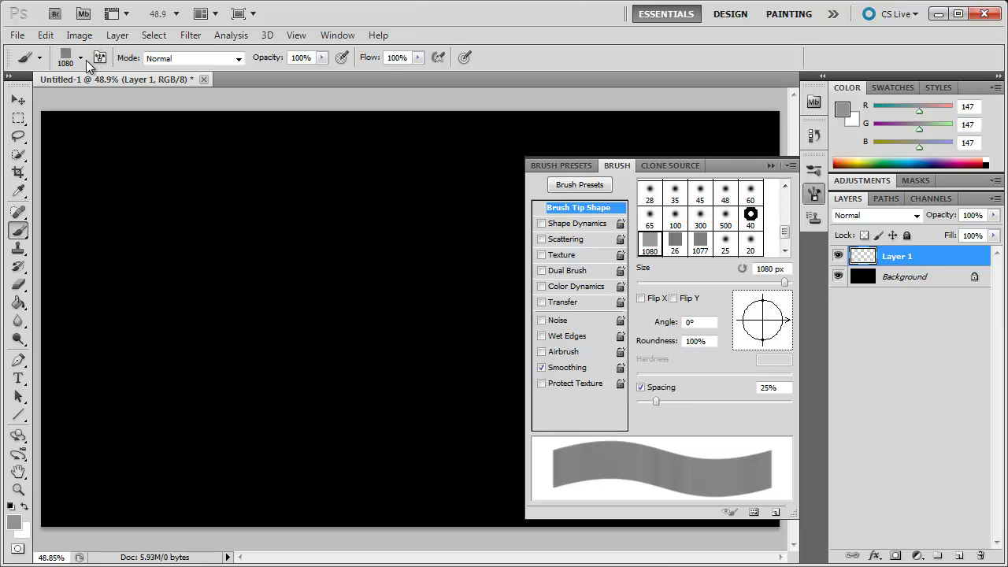
click(80, 59)
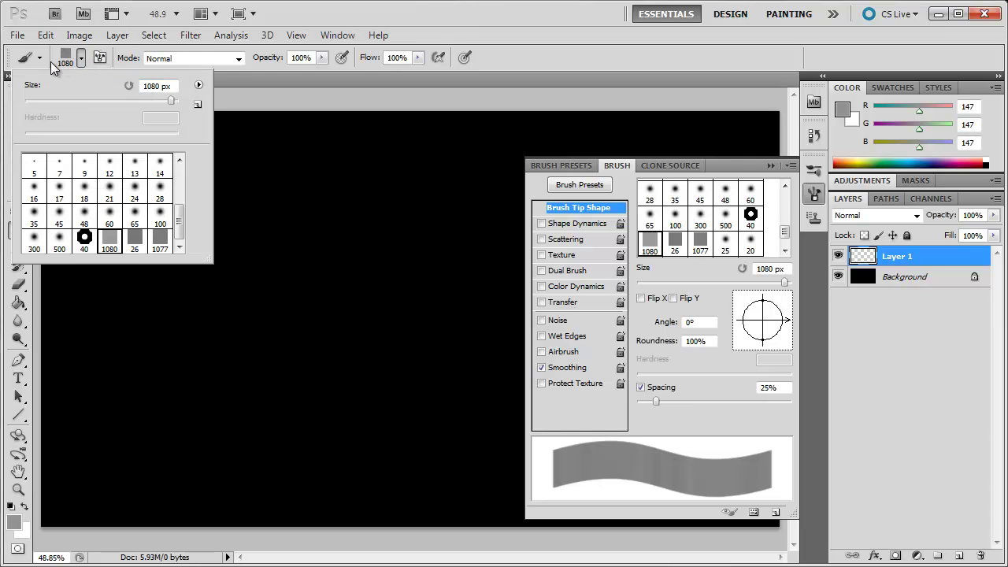
click(108, 60)
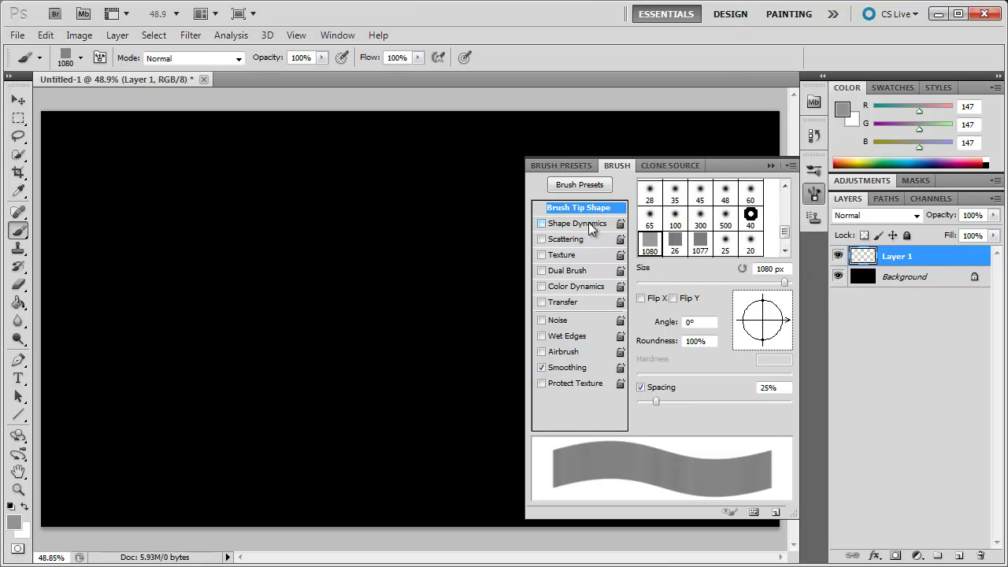
click(542, 223)
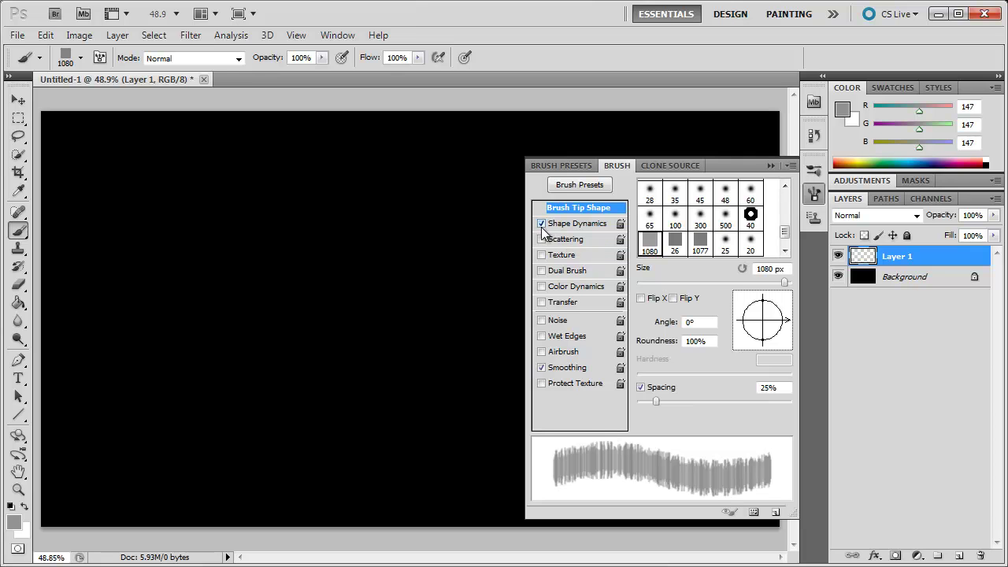
click(542, 239)
click(542, 286)
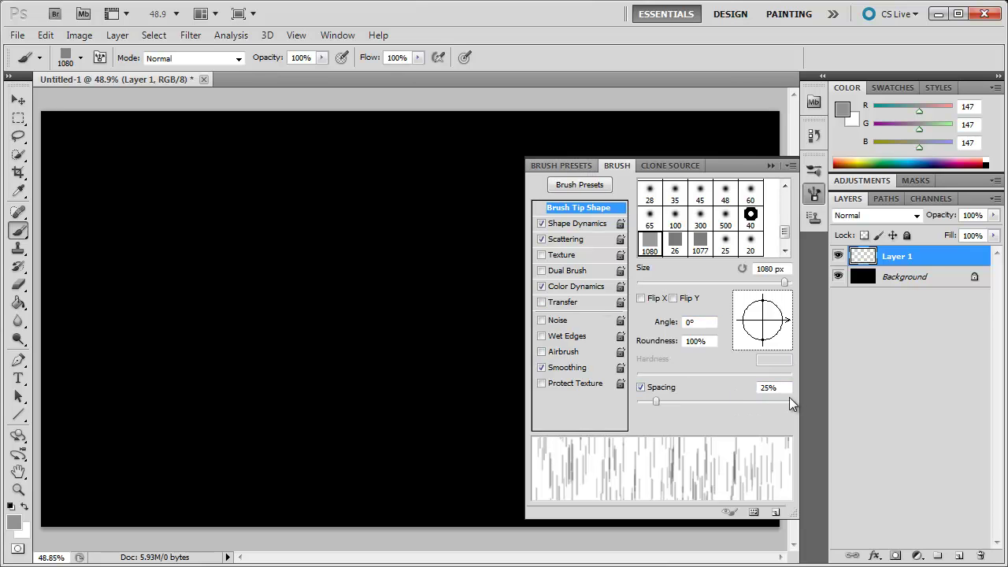
- Review the jitter, control and scatter settings under the brush's Shape Dynamics, Scattering and Color Dynamics
click(587, 225)
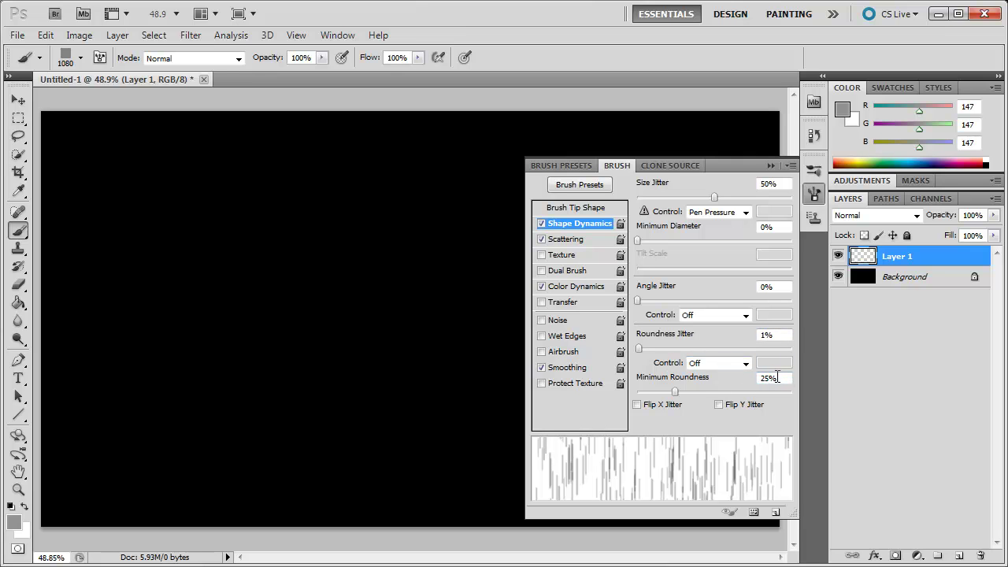
click(572, 240)
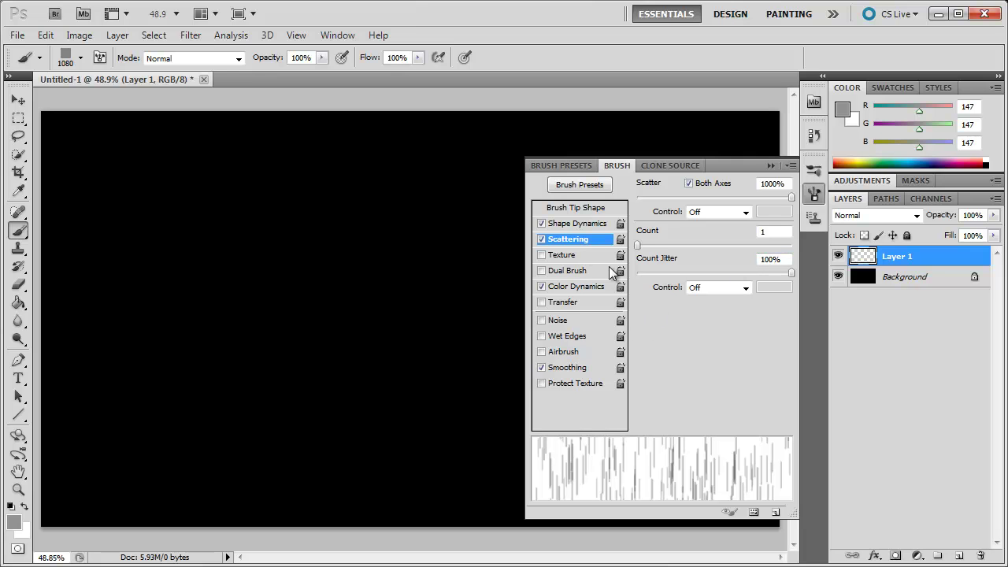
click(573, 289)
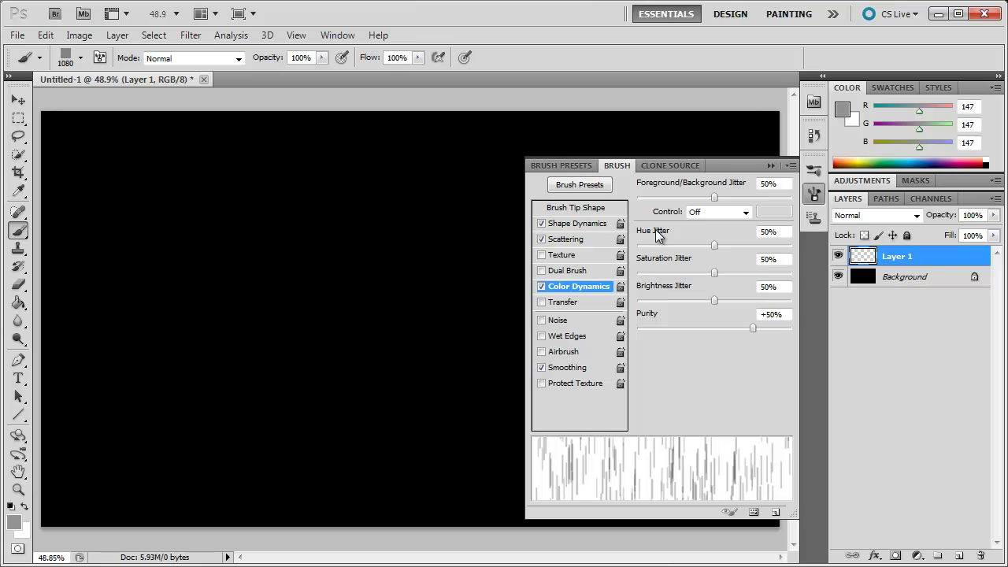
- Paint one horizontal stroke of scattered vertical bars across the full canvas width on Layer 1
click(772, 167)
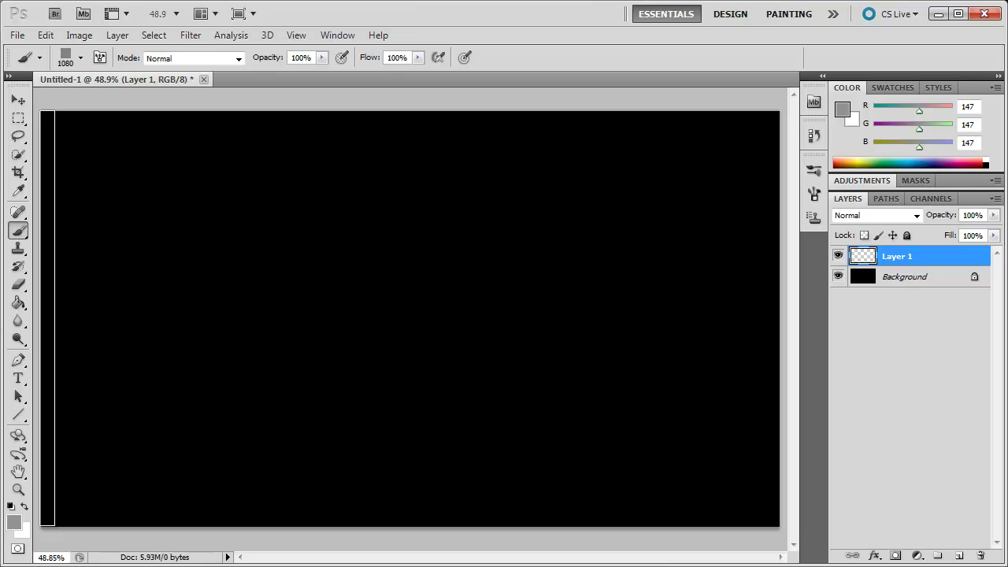
drag(48, 318, 788, 323)
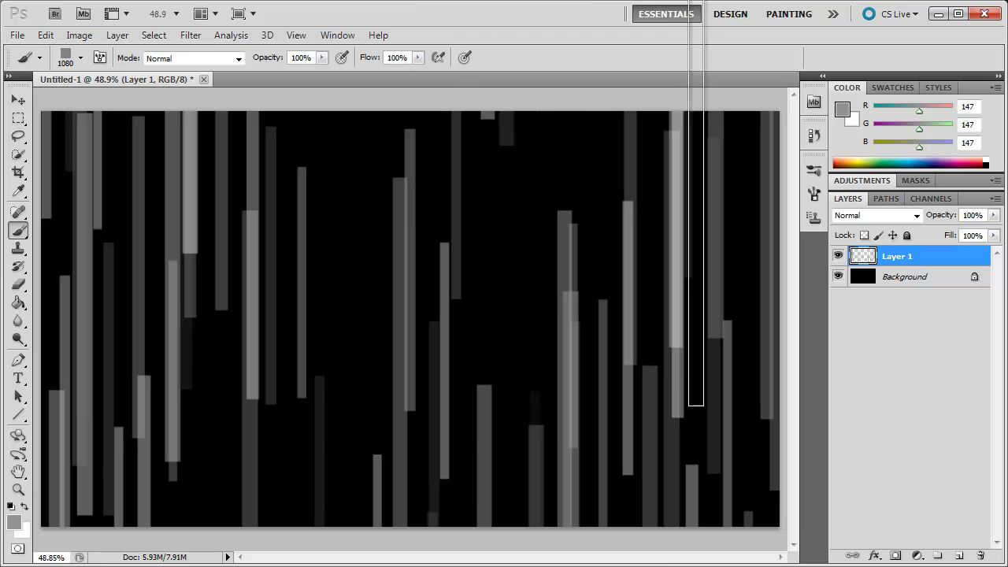
click(18, 100)
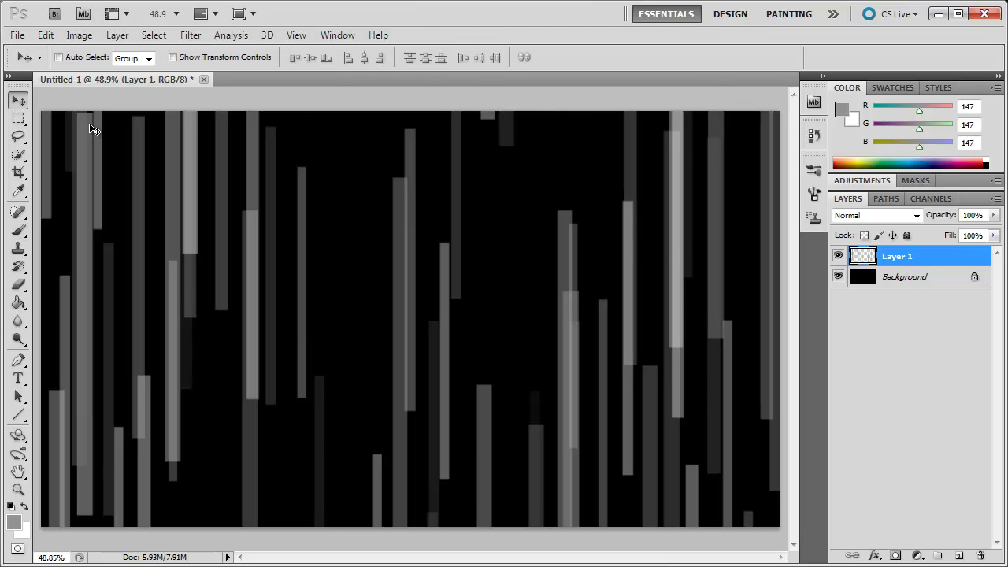
- Add a Gradient Overlay to Layer 1 with its angle set to 0°
double_click(978, 261)
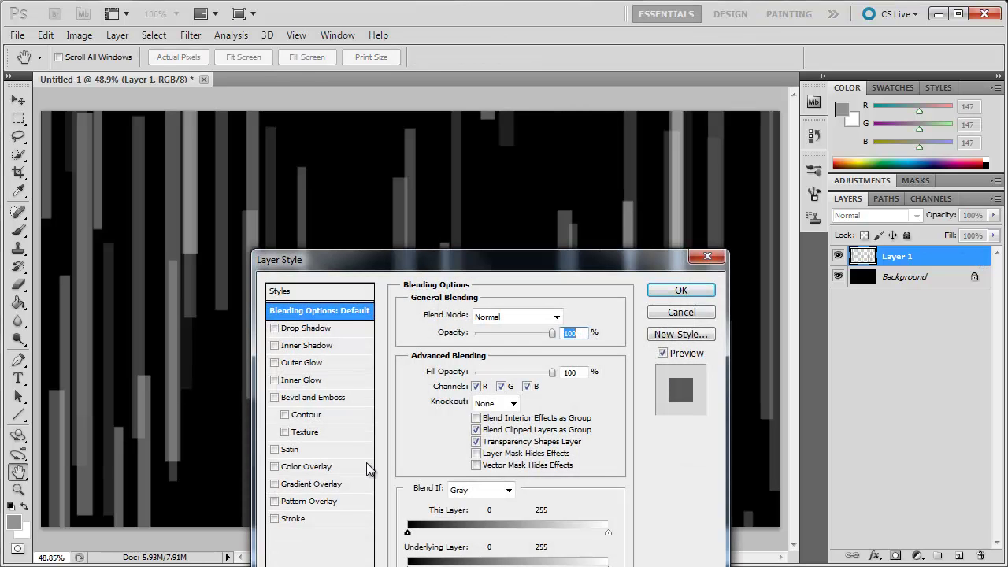
drag(412, 260, 438, 154)
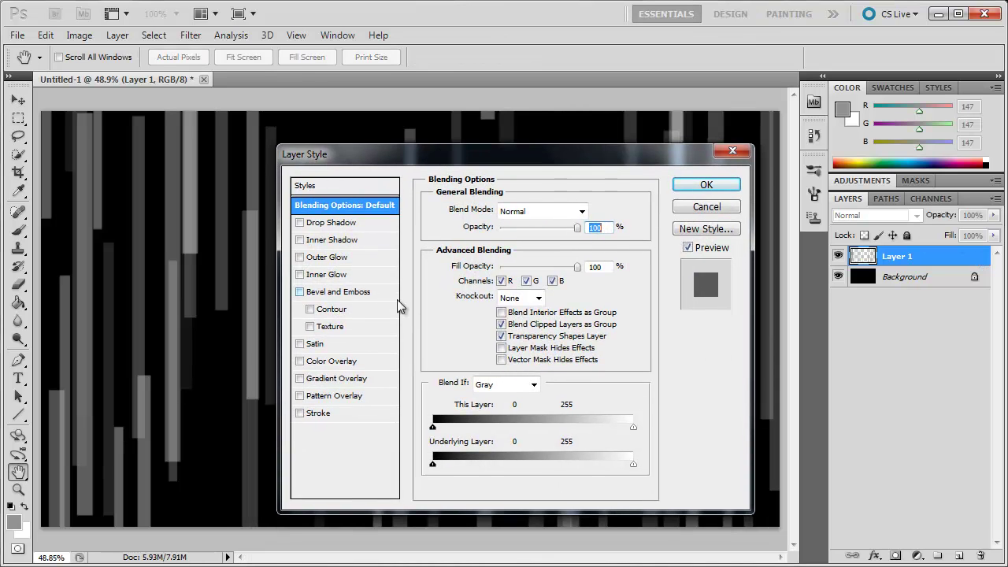
click(299, 378)
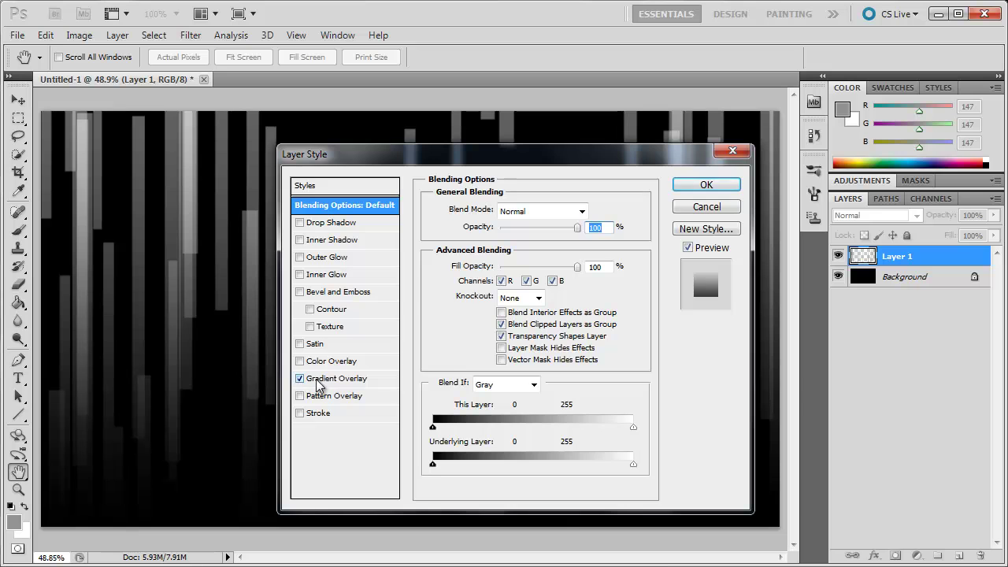
click(323, 381)
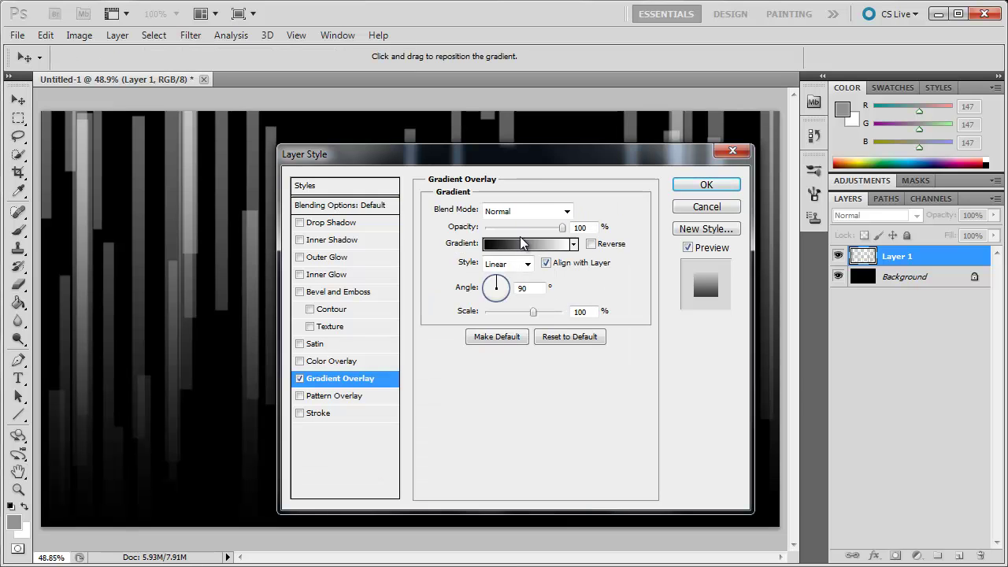
double_click(525, 289)
text(0)
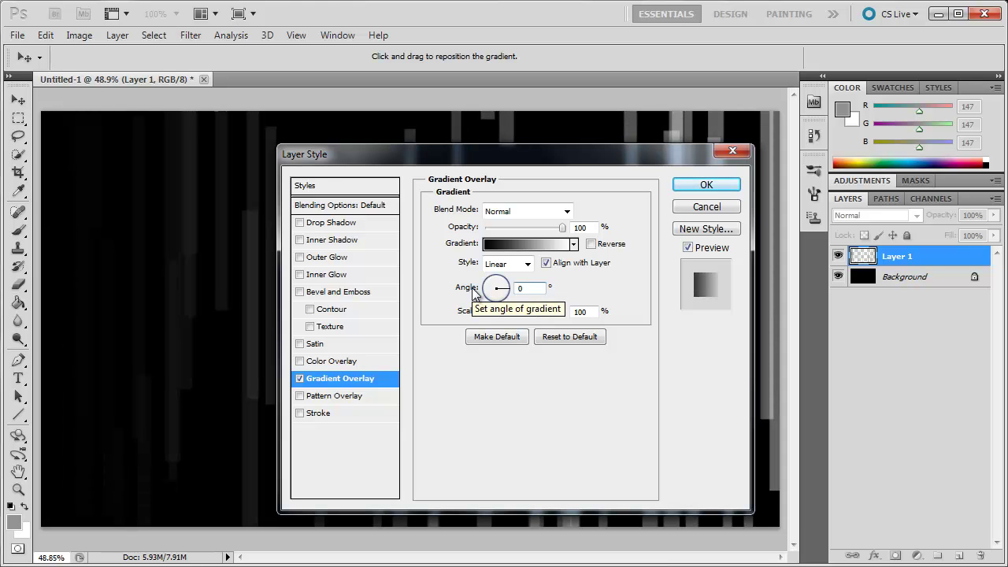
- Load the Spectrums gradient set and apply its Spectrum preset to Layer 1's gradient overlay
click(520, 245)
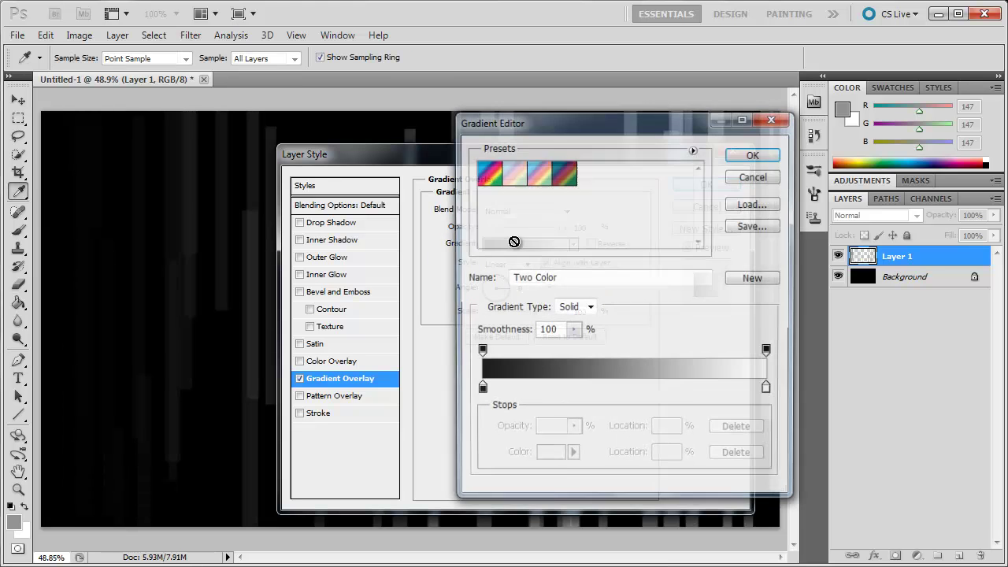
click(695, 151)
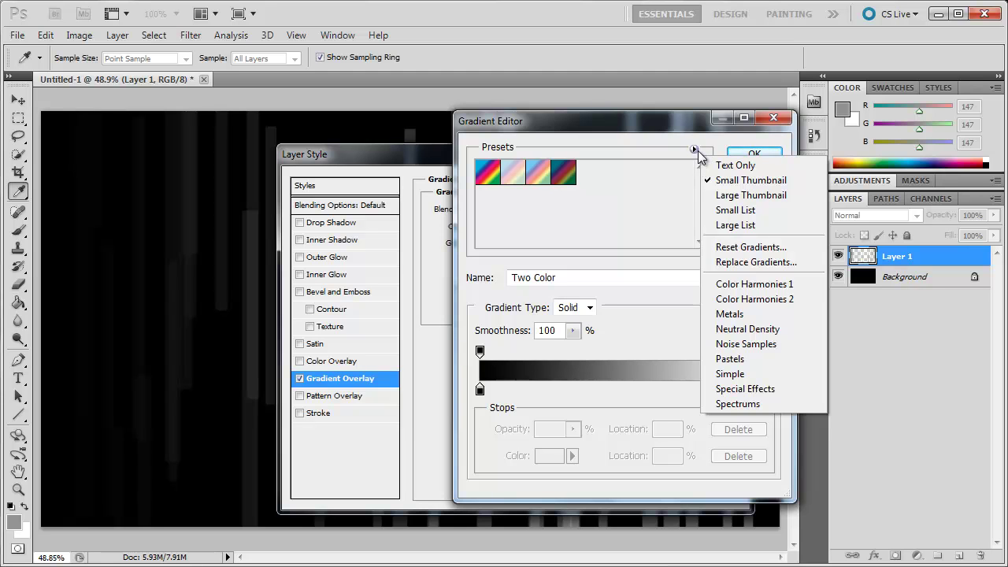
click(725, 403)
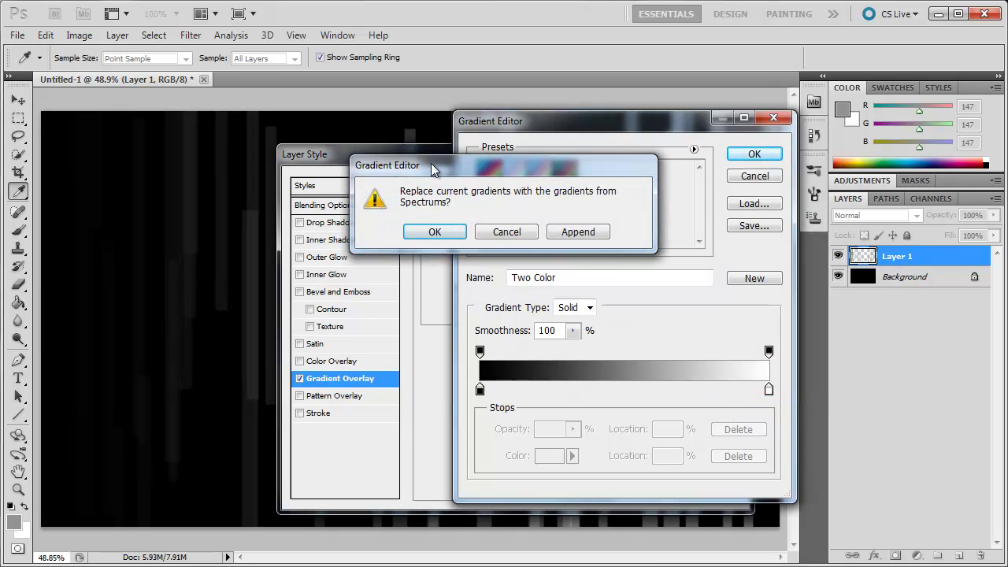
drag(431, 163, 456, 170)
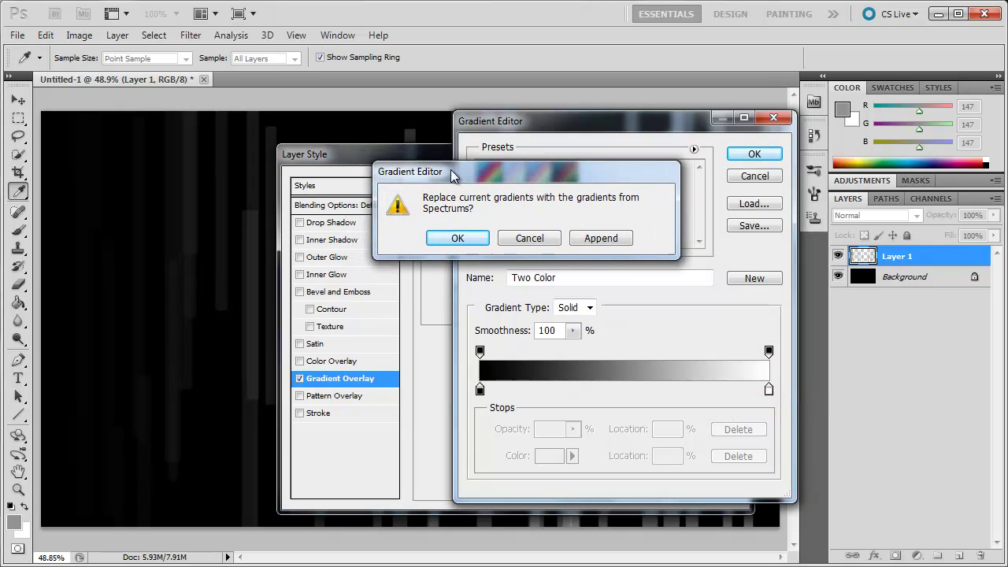
click(462, 240)
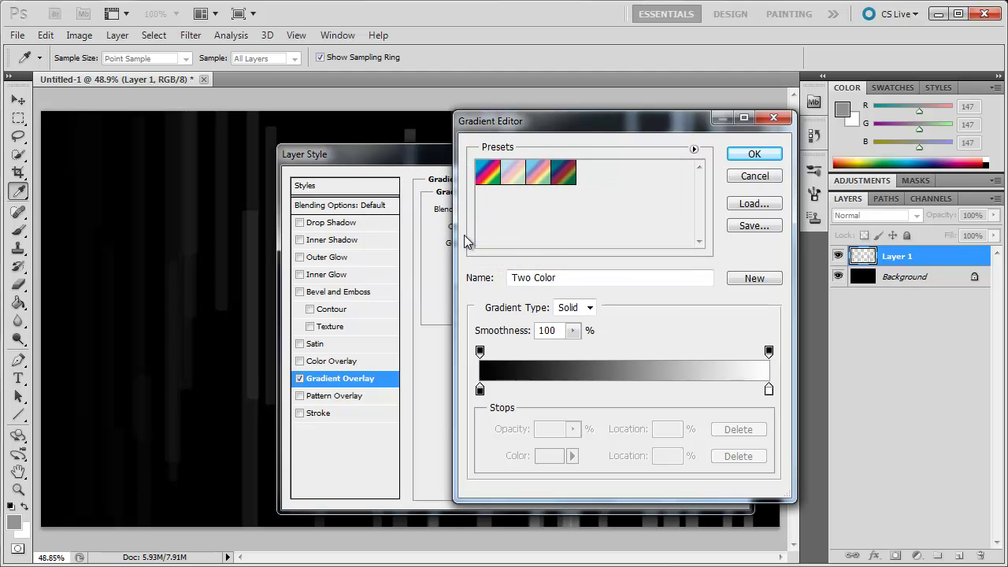
click(490, 175)
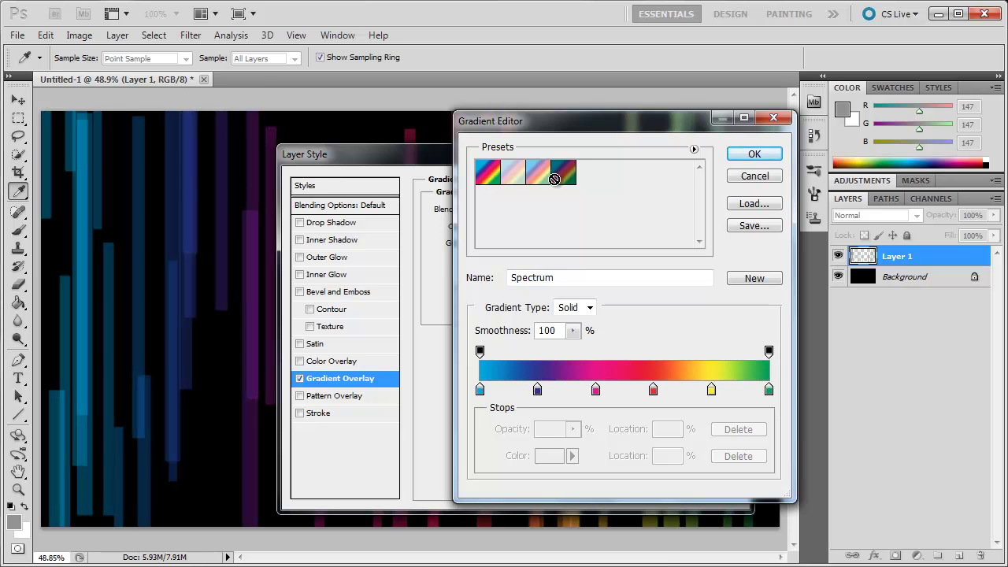
click(752, 155)
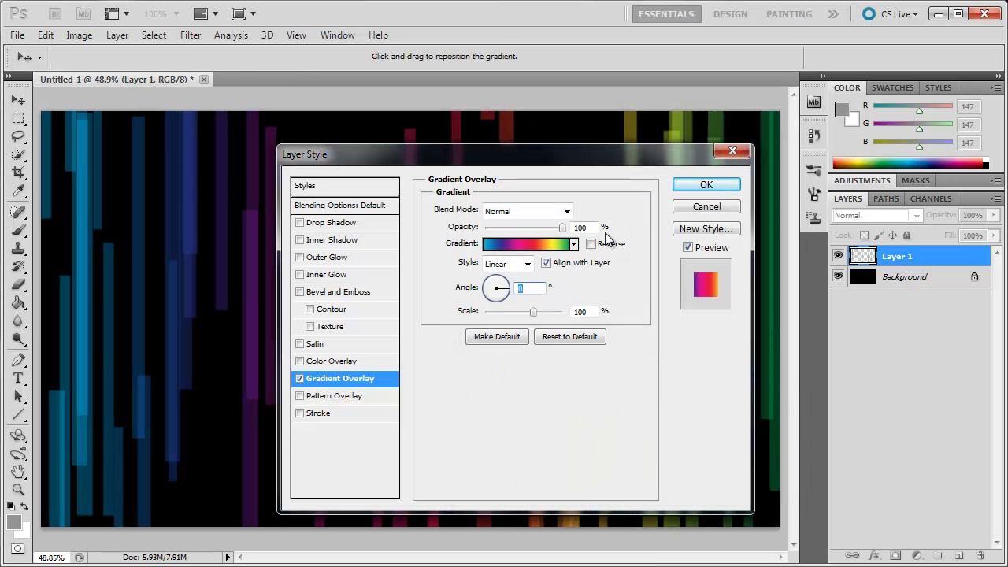
click(701, 183)
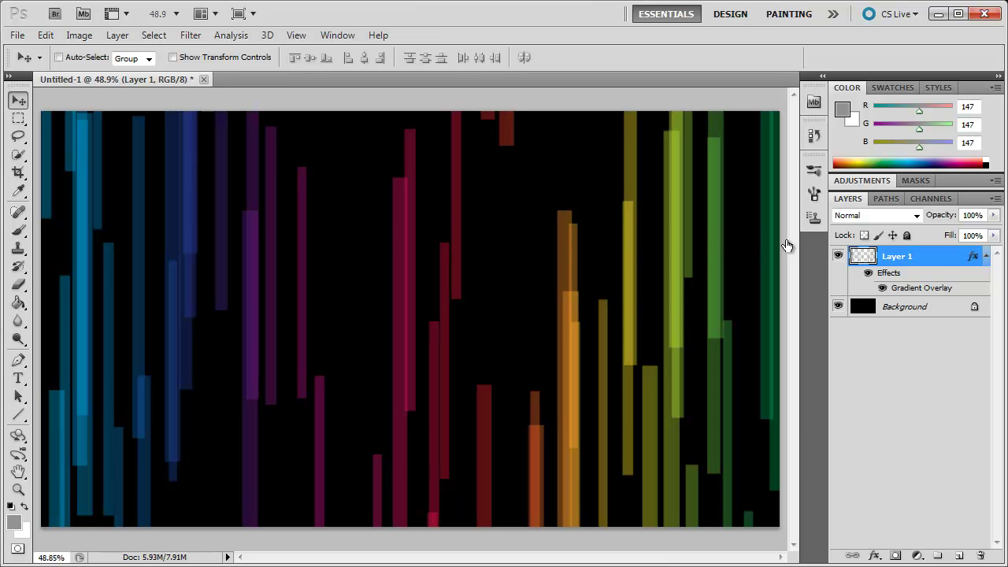
- Duplicate Layer 1 together with its gradient overlay to intensify the bar colors
drag(979, 262, 959, 556)
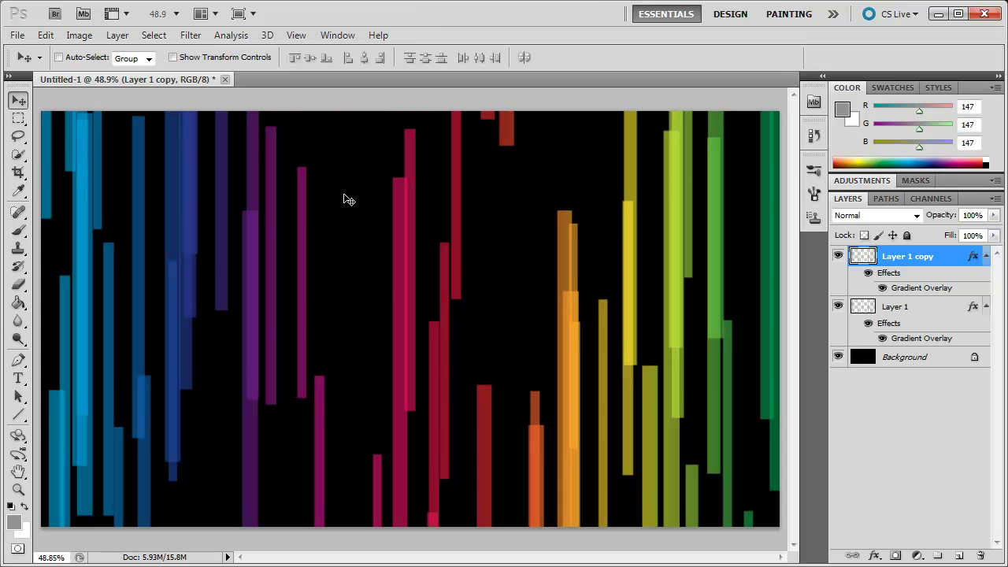
- Draw a 10 px horizontal line in the default black foreground color across the full canvas width near mid-height with the Line tool
click(18, 415)
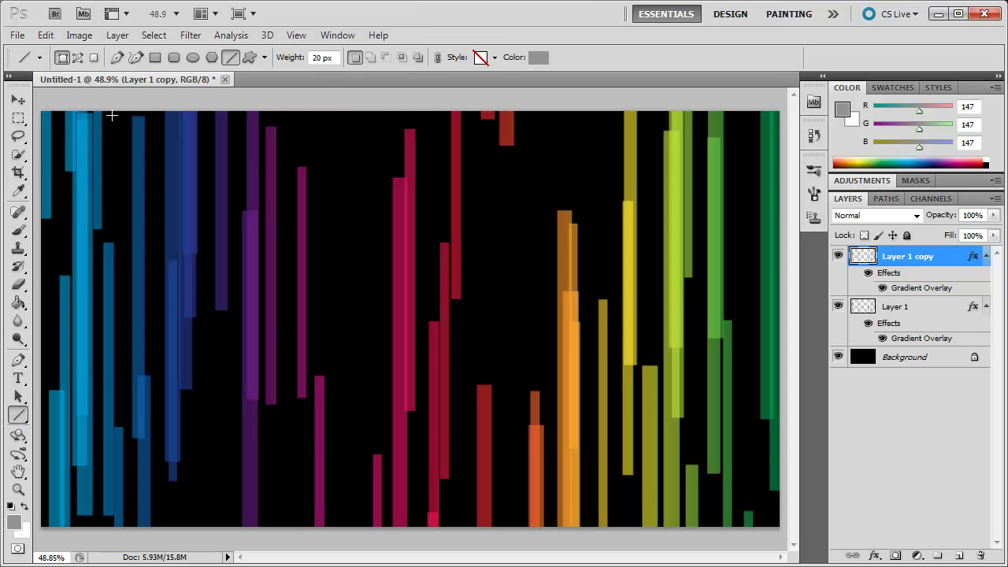
drag(14, 421, 97, 471)
key(d)
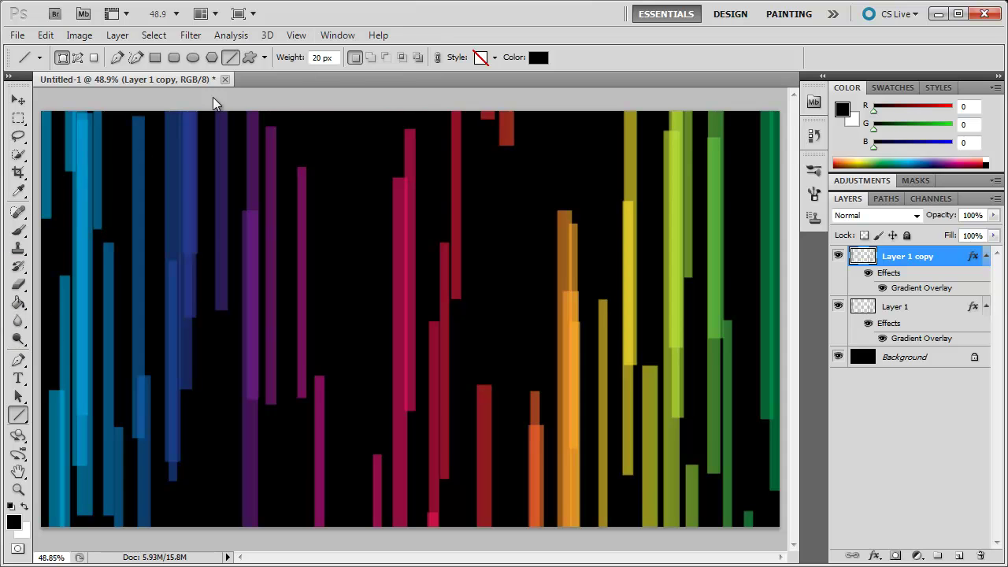
click(322, 59)
key(BackSpace)
key(BackSpace)
text(10)
click(19, 101)
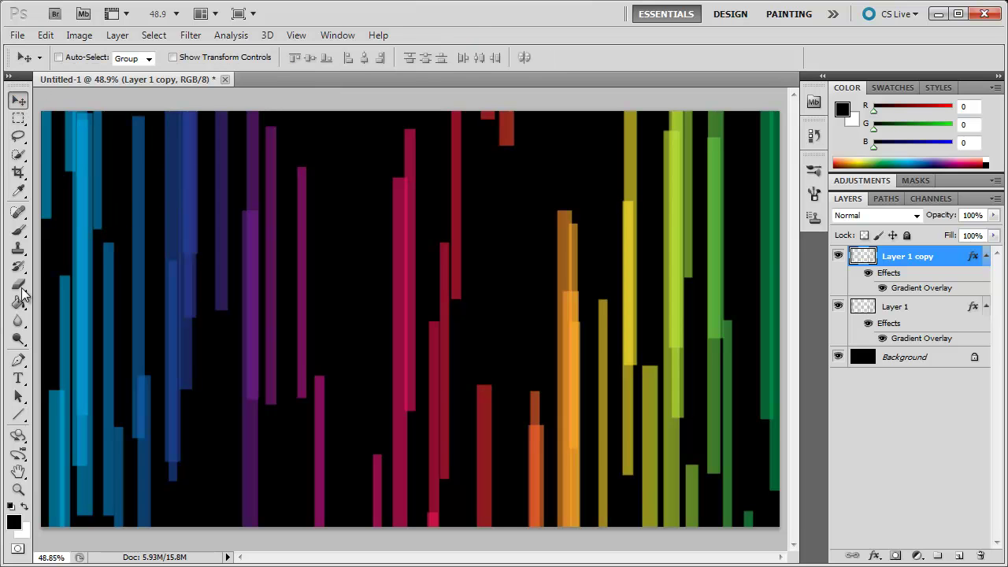
click(18, 415)
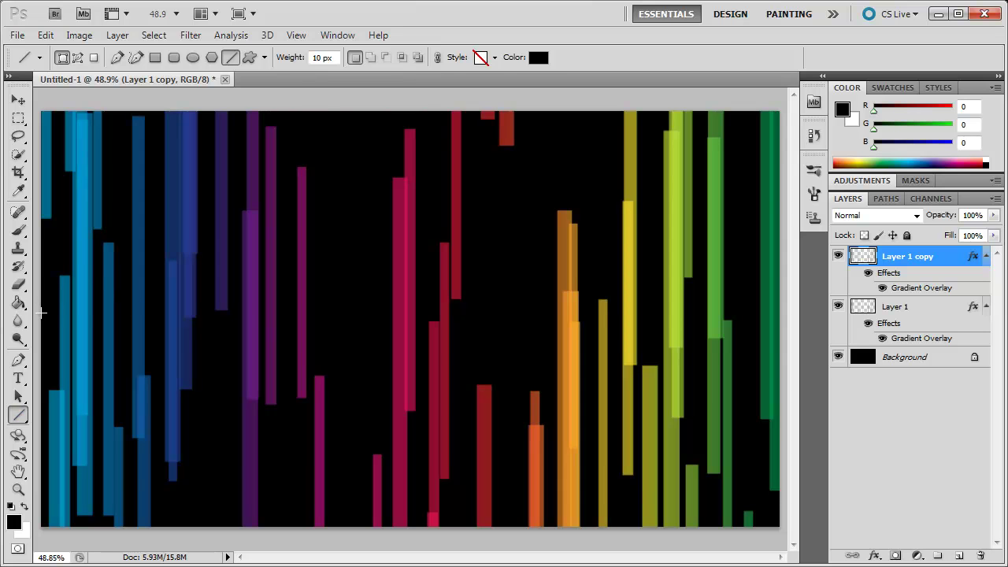
drag(42, 313, 777, 313)
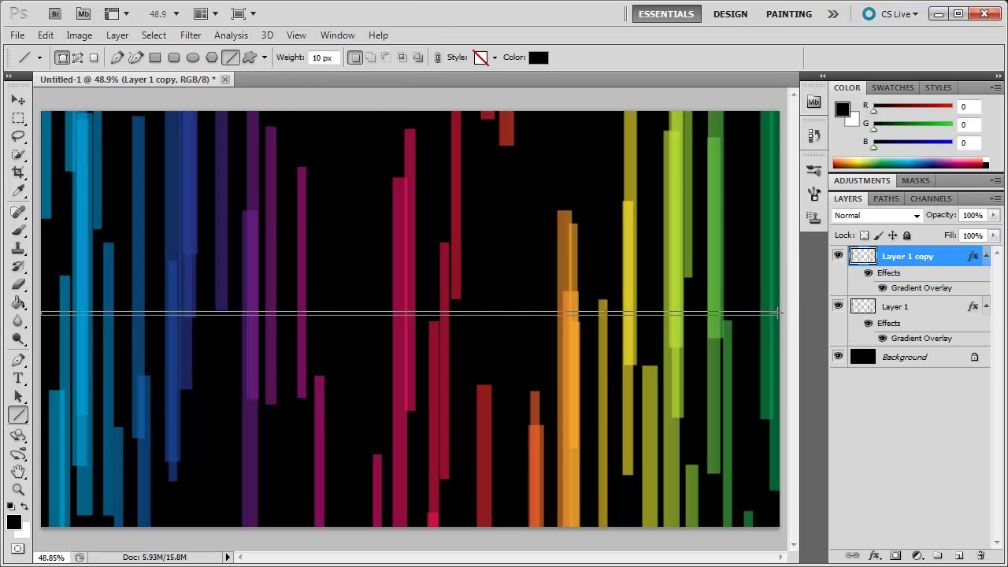
drag(778, 313, 780, 313)
drag(780, 313, 780, 314)
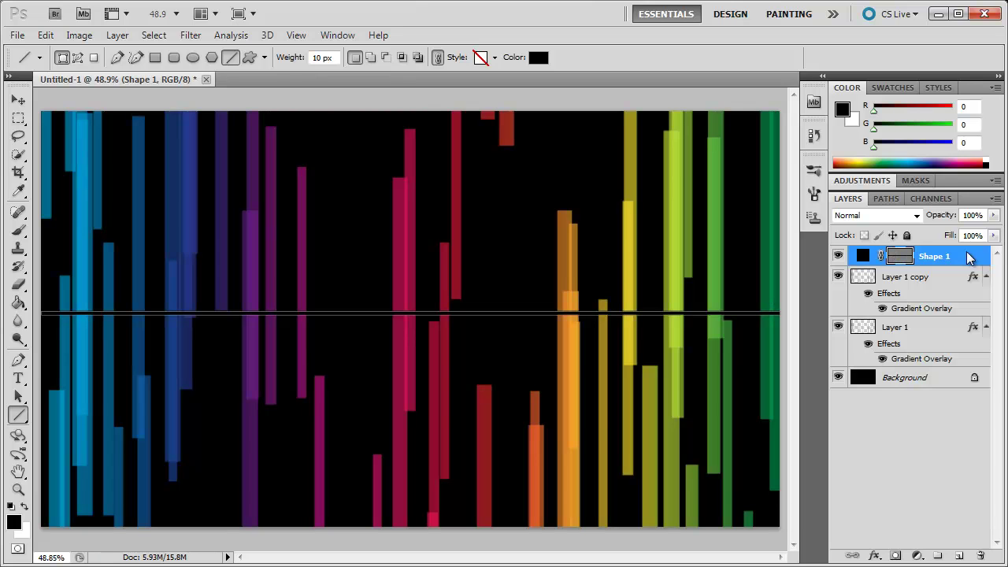
- Add a Gradient Overlay with the Spectrum preset at a 0° angle to the horizontal line's Shape 1 layer
double_click(980, 264)
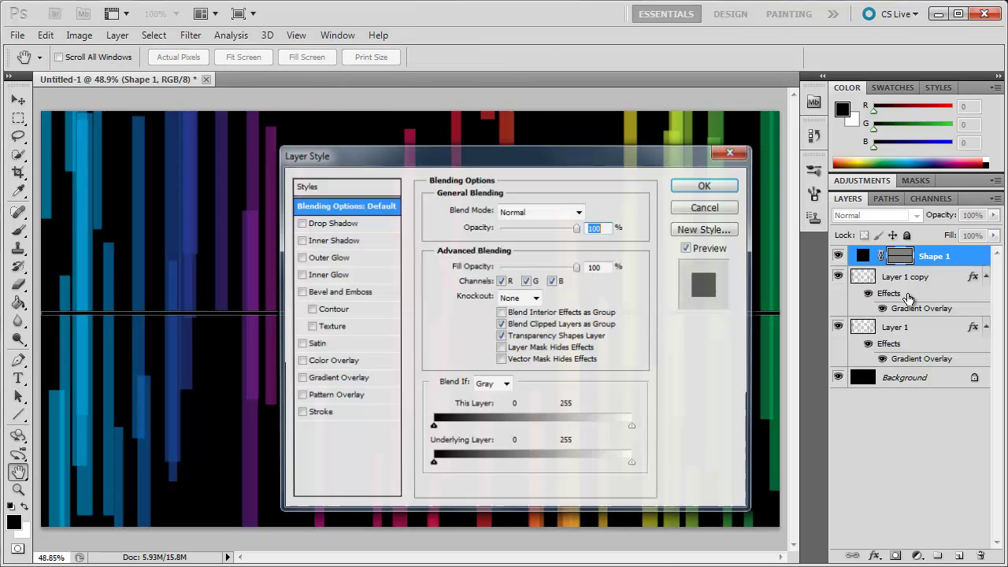
click(304, 379)
click(311, 380)
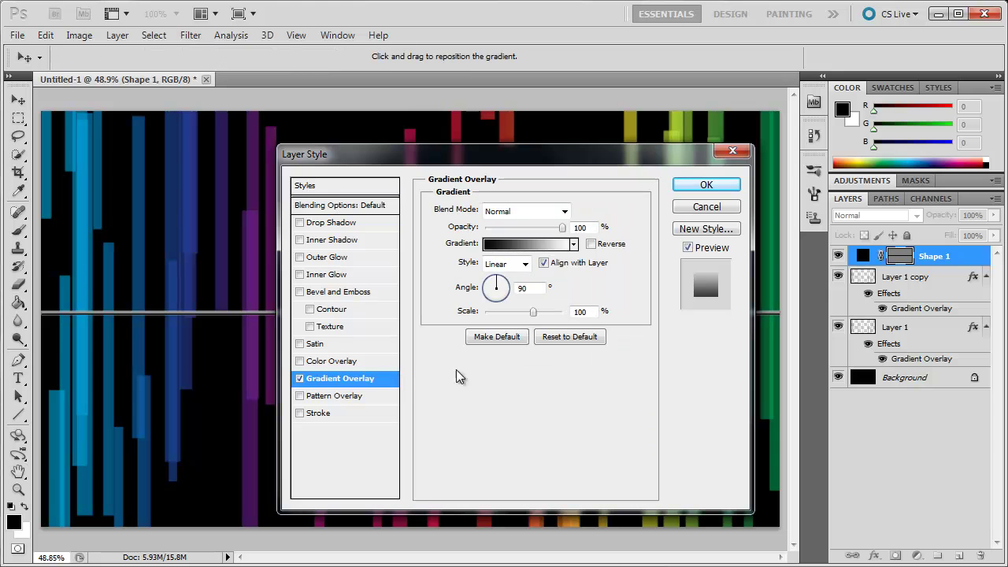
click(508, 289)
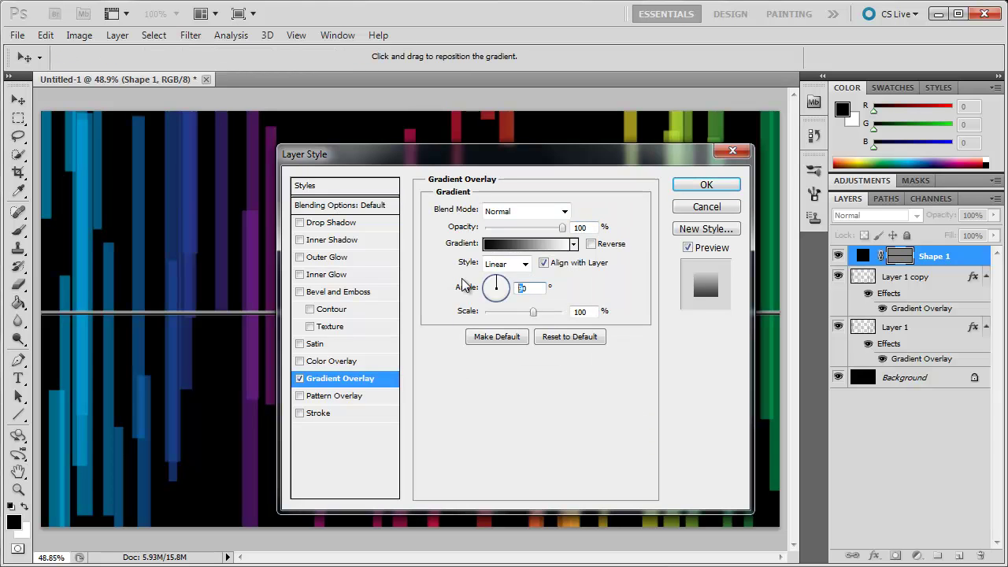
click(538, 245)
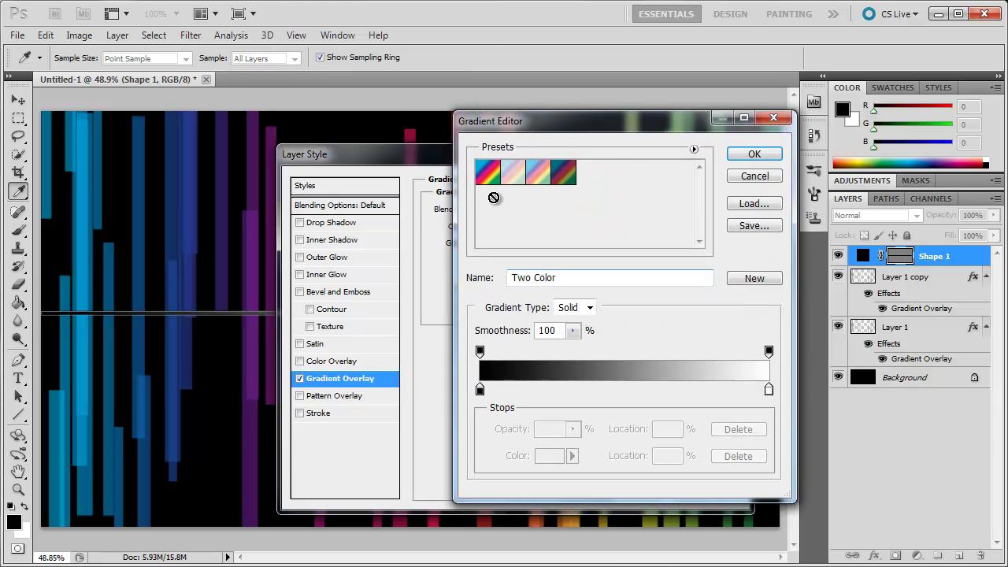
click(490, 181)
click(754, 154)
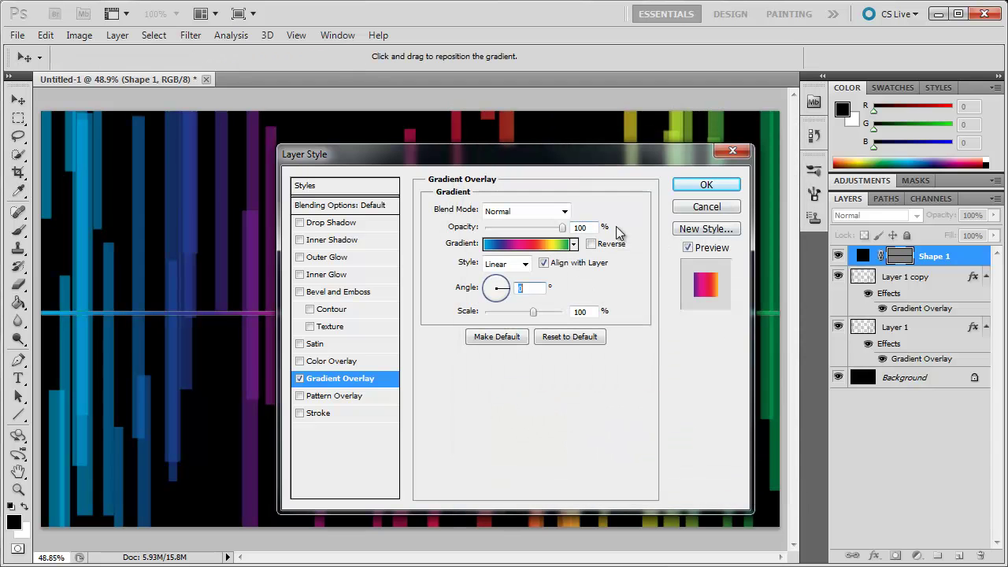
- Add an Outer Glow to the Shape 1 line with 5% spread and a 13 px size
drag(555, 165, 482, 149)
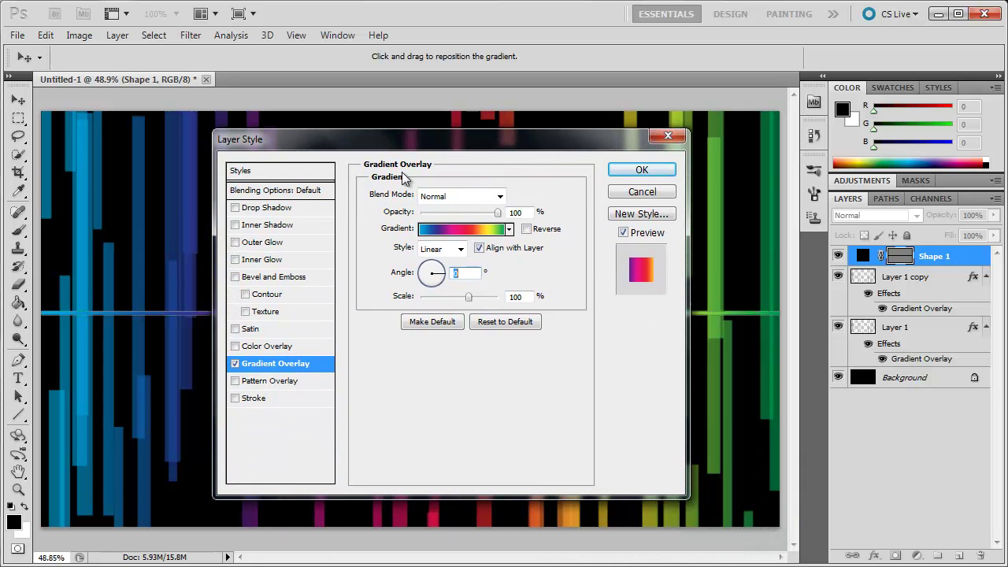
click(236, 242)
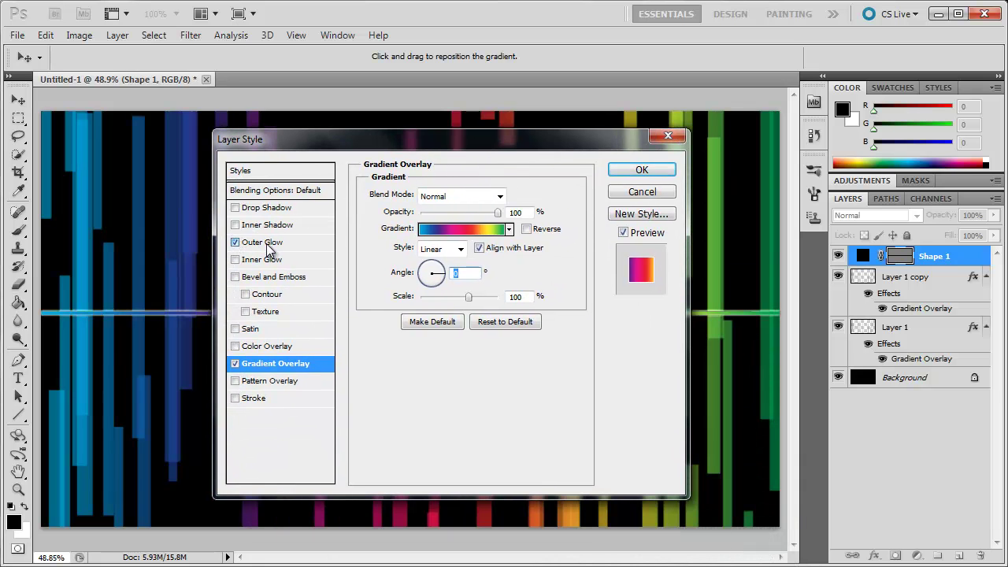
key(space)
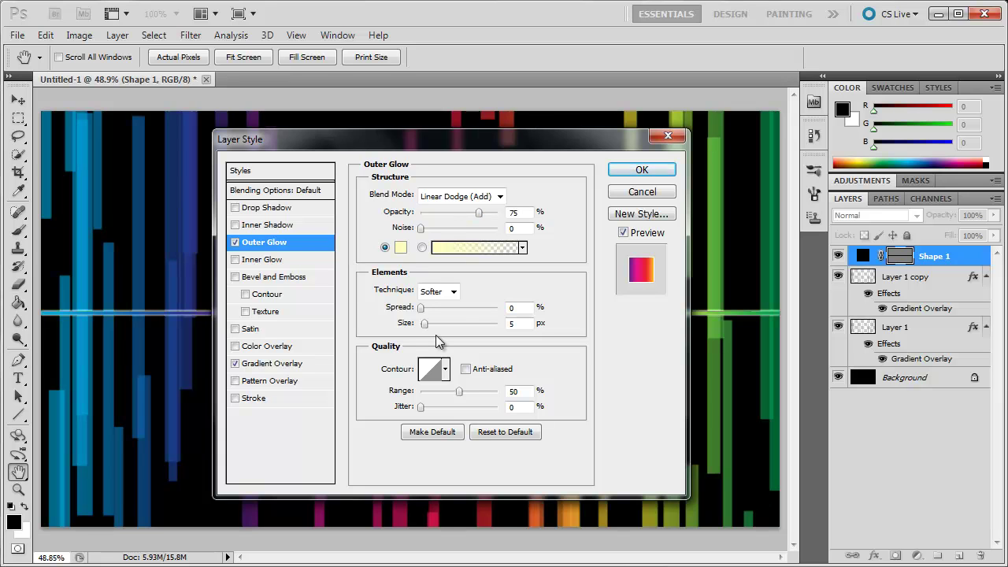
drag(421, 308, 431, 328)
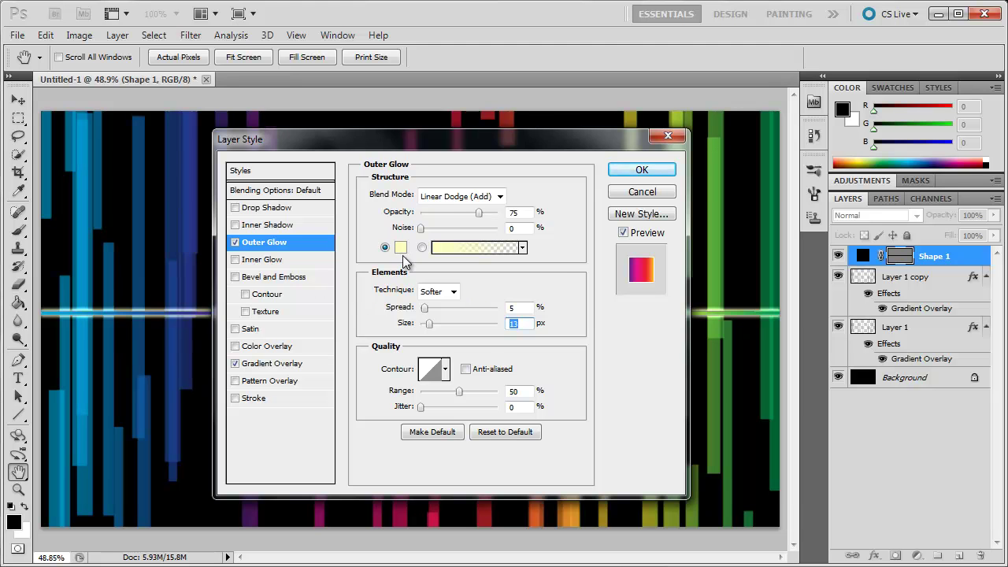
- Try the Spectrum gradient preset as the line's outer glow fill with a smaller glow size
click(466, 250)
click(487, 180)
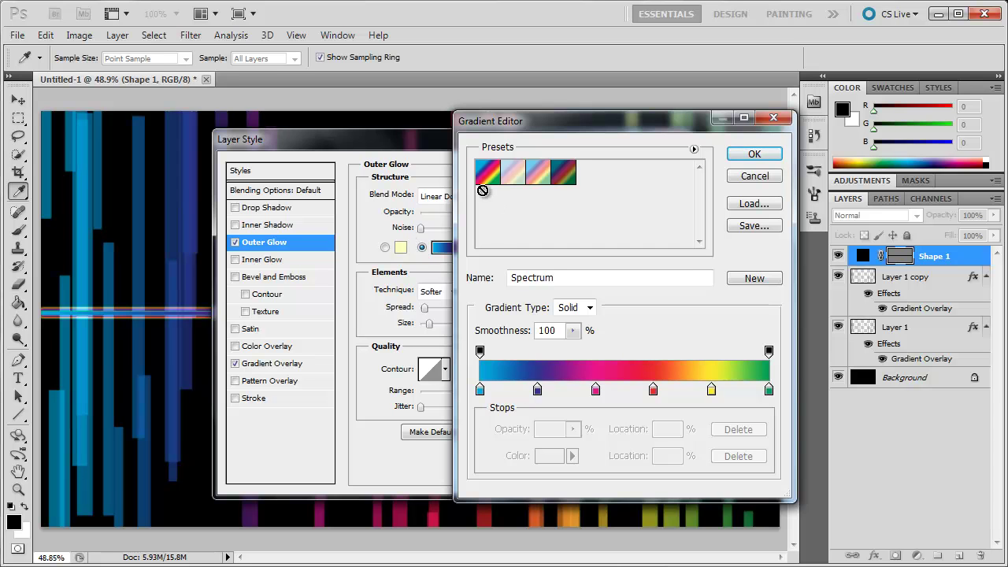
click(747, 154)
mouse_move(583, 132)
mouse_down()
mouse_move(598, 408)
mouse_move(565, 294)
mouse_move(566, 123)
mouse_up()
drag(415, 314, 409, 315)
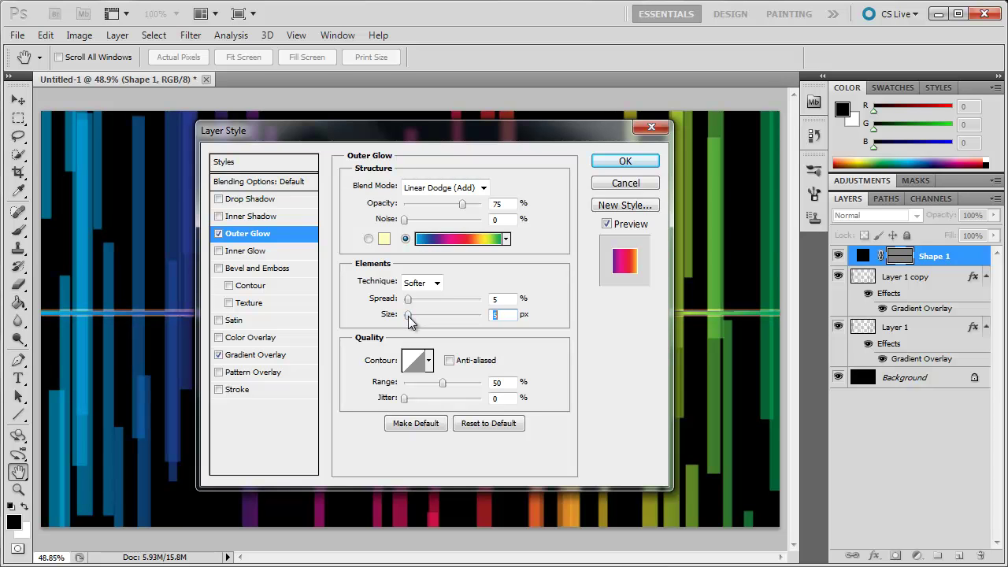
- Give the line's outer glow a solid red color (e8152e) with 8% spread and 16 px size, and apply the layer style
click(370, 239)
drag(408, 300, 415, 323)
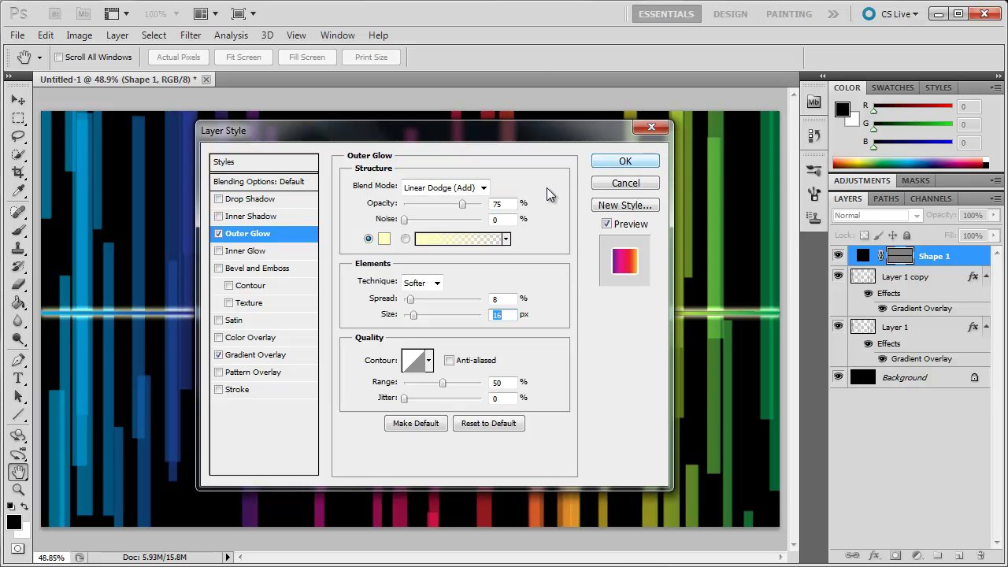
click(384, 241)
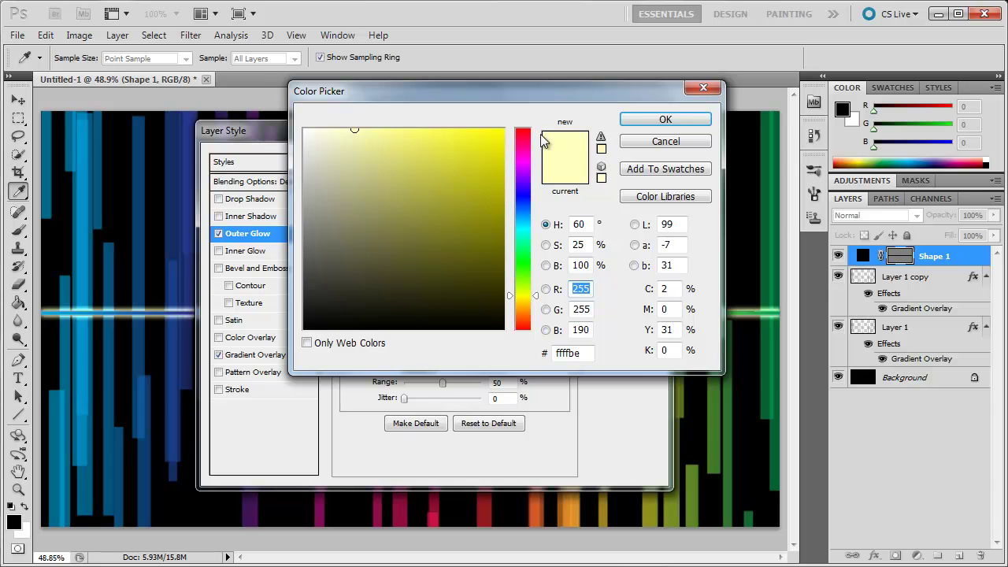
click(539, 133)
click(487, 147)
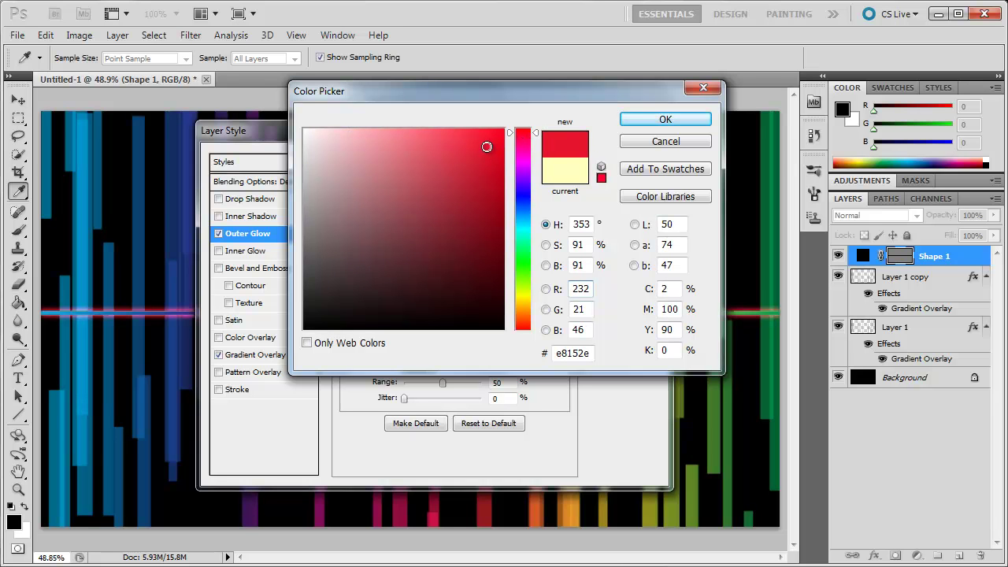
click(658, 119)
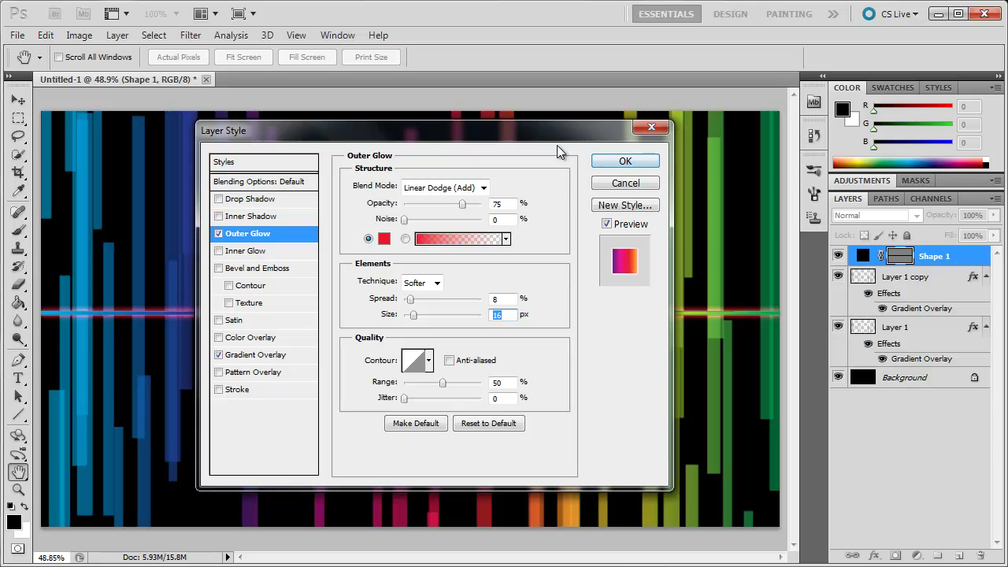
drag(541, 127, 500, 206)
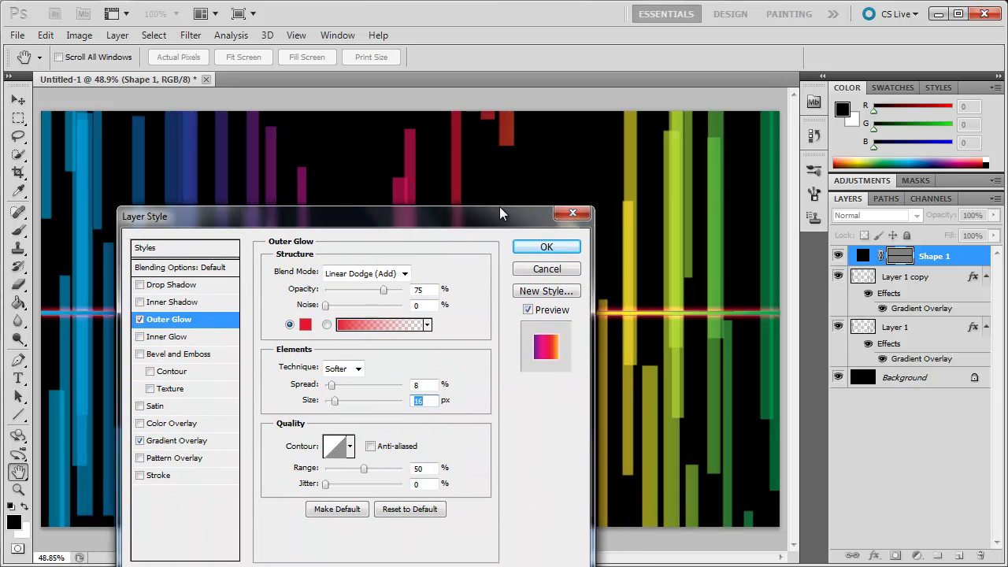
click(565, 246)
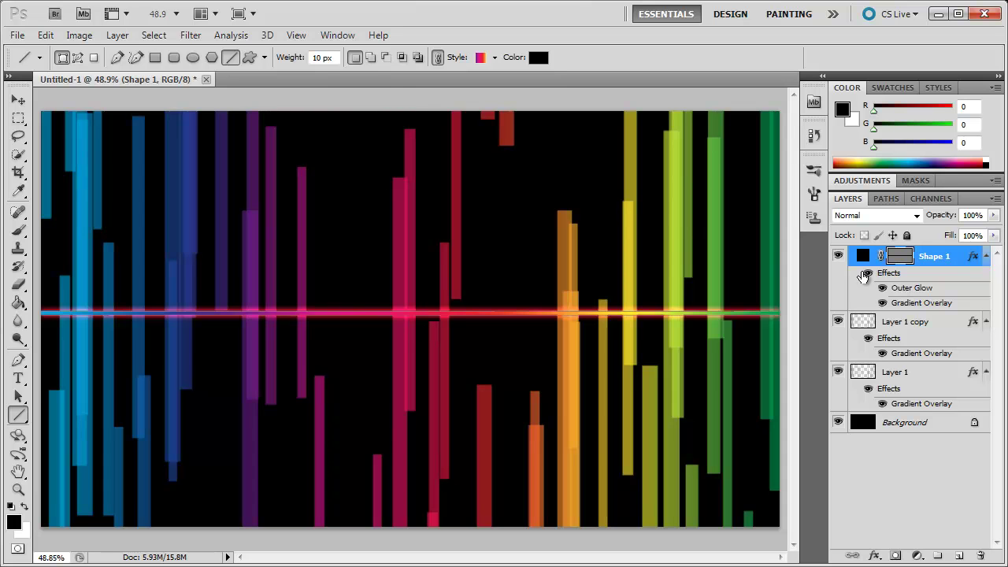
- Duplicate the Shape 1 line layer to strengthen its glow and hide both line layers
drag(965, 258, 960, 556)
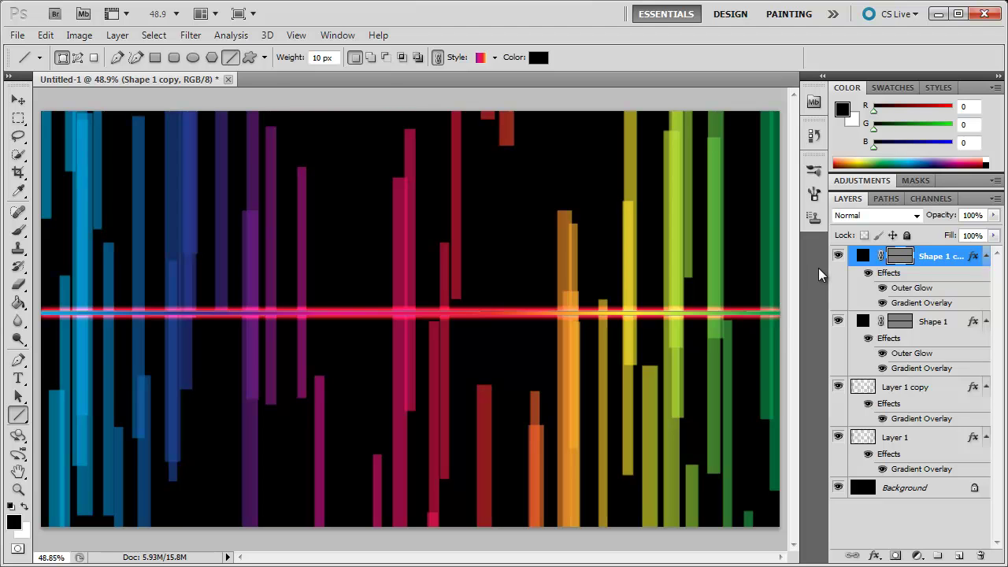
click(839, 256)
click(838, 322)
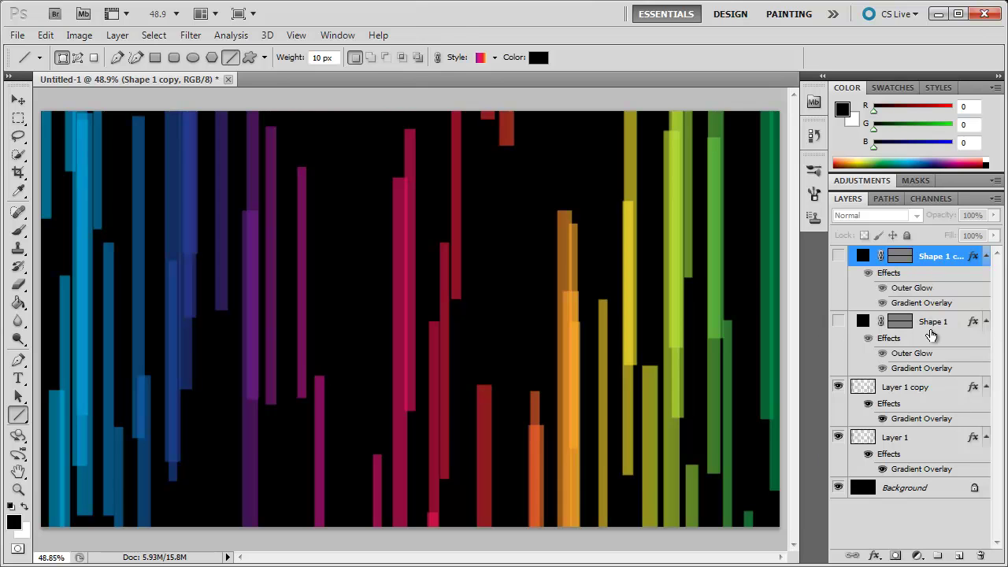
- Group the two line layers together, and group Layer 1 with Layer 1 copy
shift+click(931, 335)
key(ctrl+g)
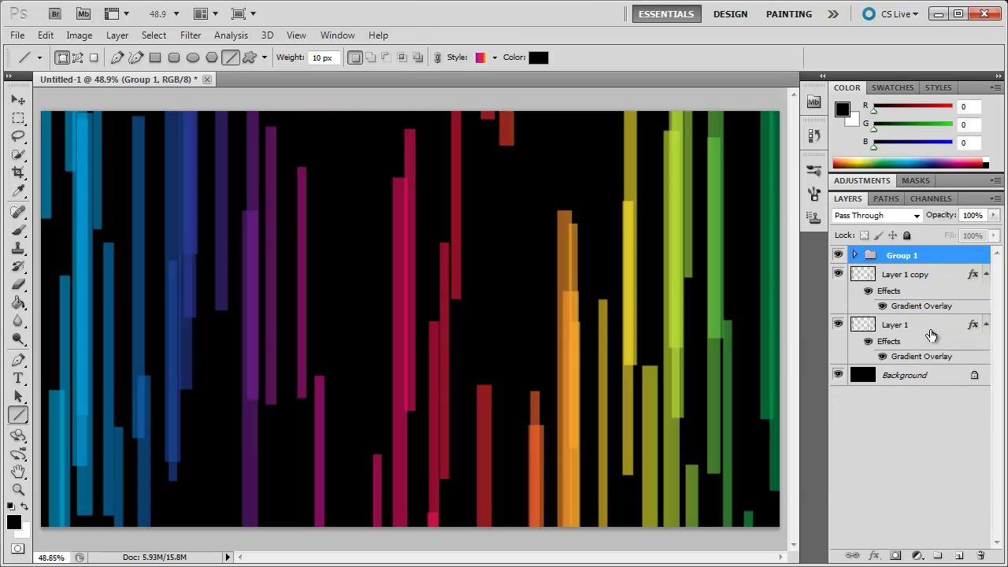
click(914, 274)
shift+click(918, 326)
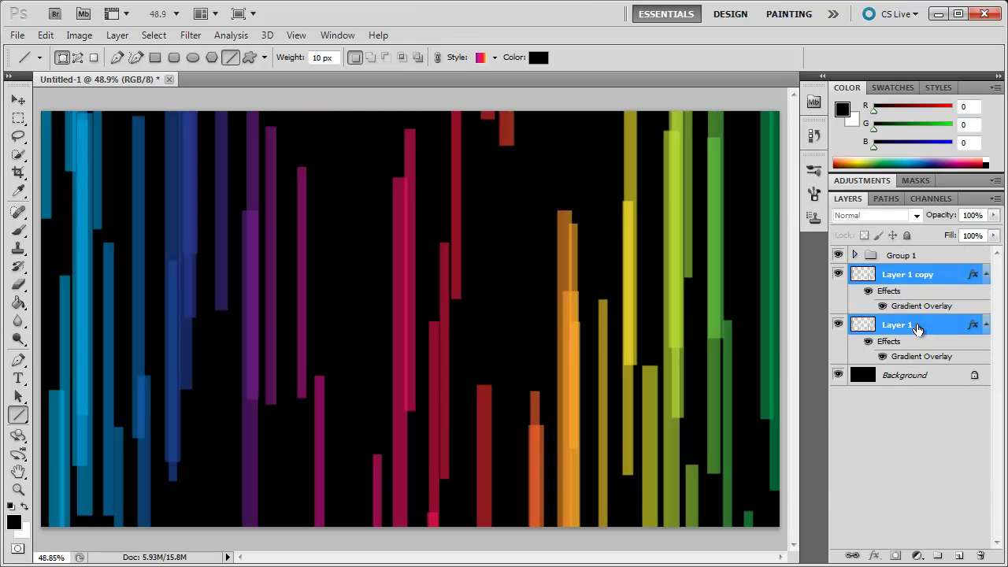
key(ctrl+g)
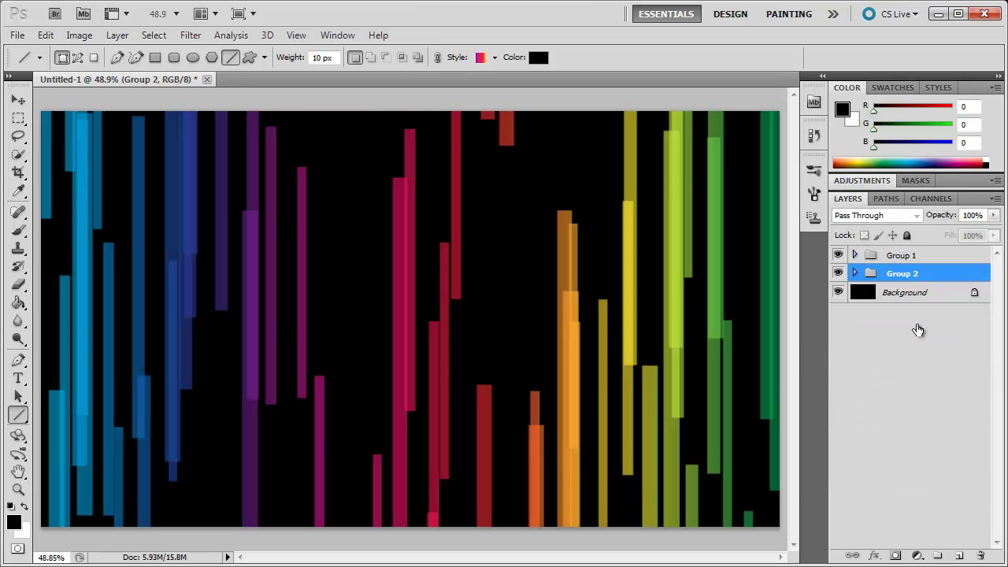
- Rename the group of line layers to Line and the group of bar layers to Bars
double_click(905, 255)
text(Line)
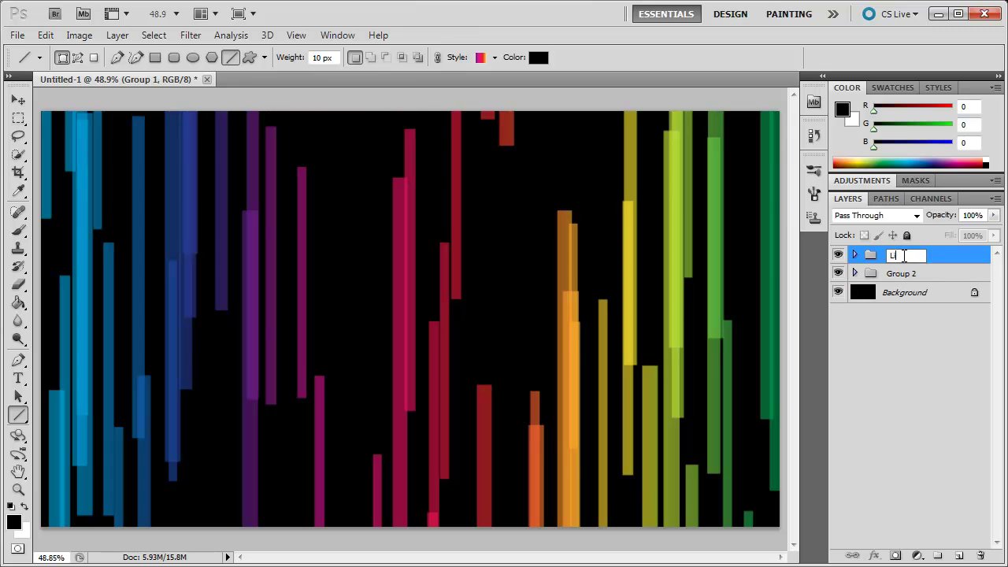
key(Return)
double_click(904, 273)
text(Bars)
key(Return)
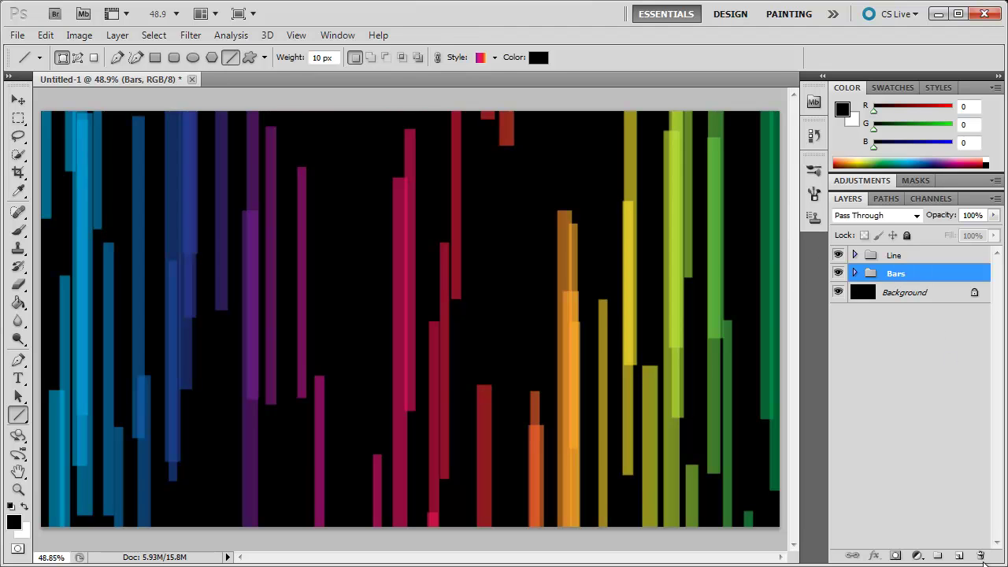
- Create a new layer above the Bars group and place it in its own group named Squares
click(960, 556)
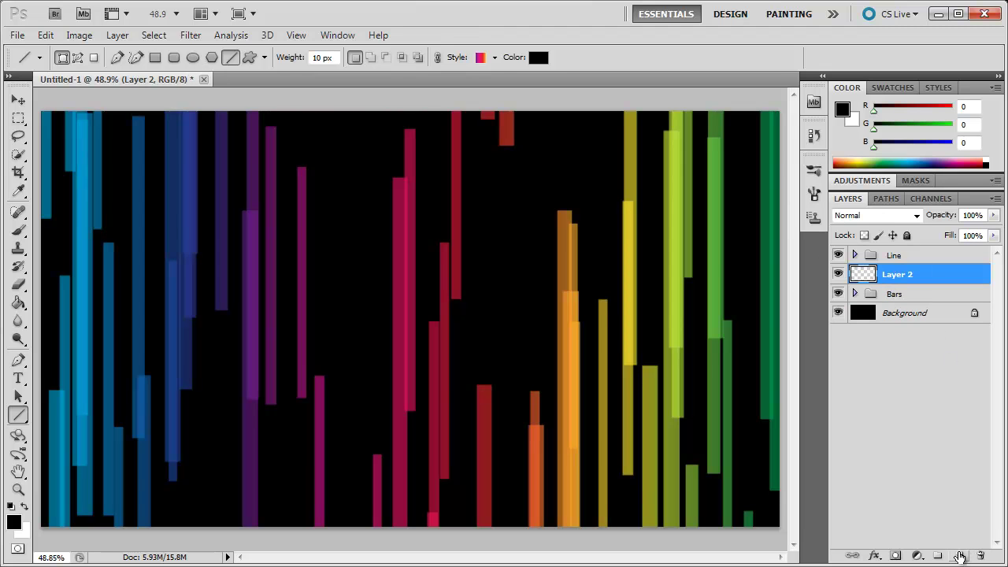
key(ctrl+g)
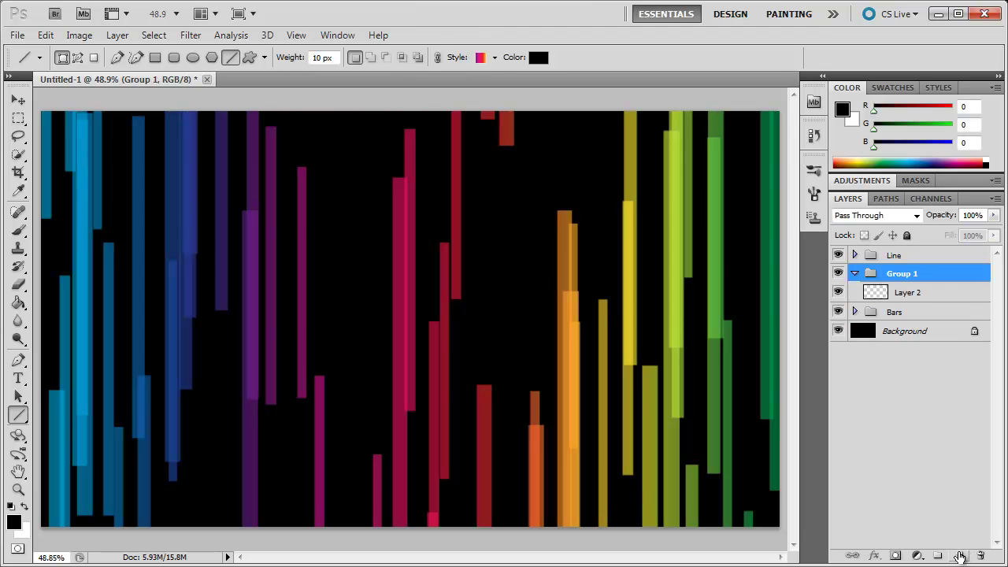
alt+double_click(909, 281)
text(Square)
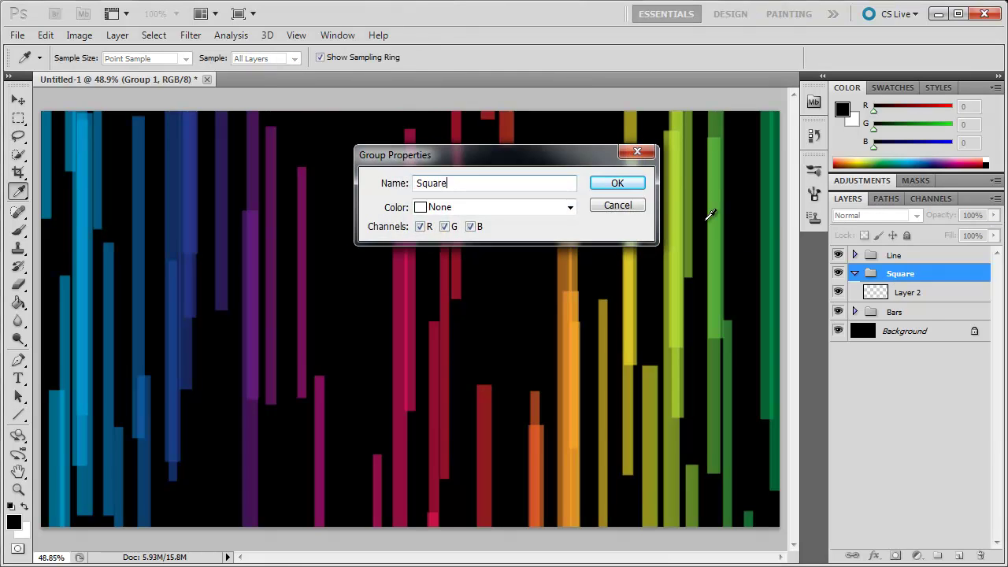
text(s)
key(Return)
key(u)
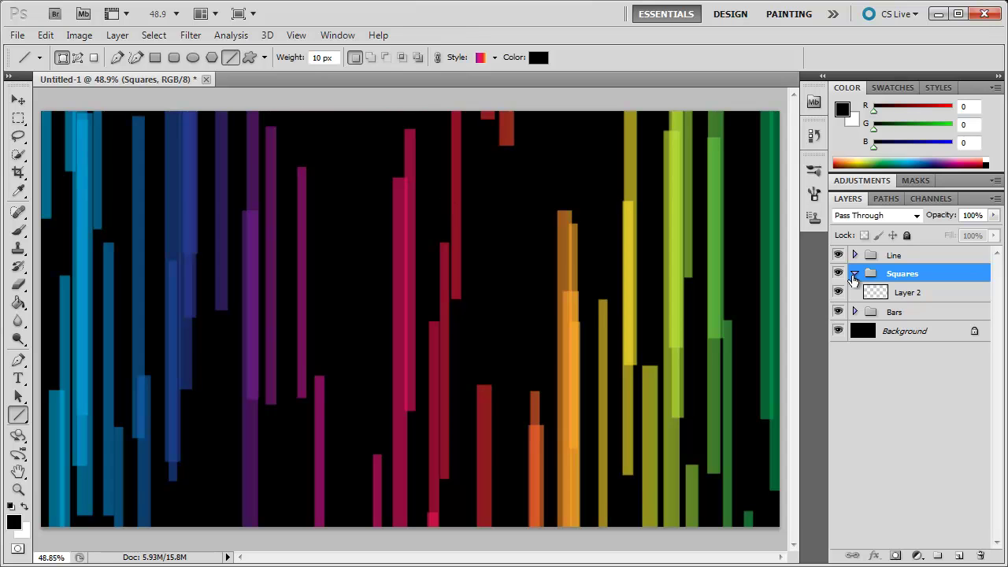
- Hide the Bars group and make a small square marquee selection near the canvas's upper-left corner
click(838, 312)
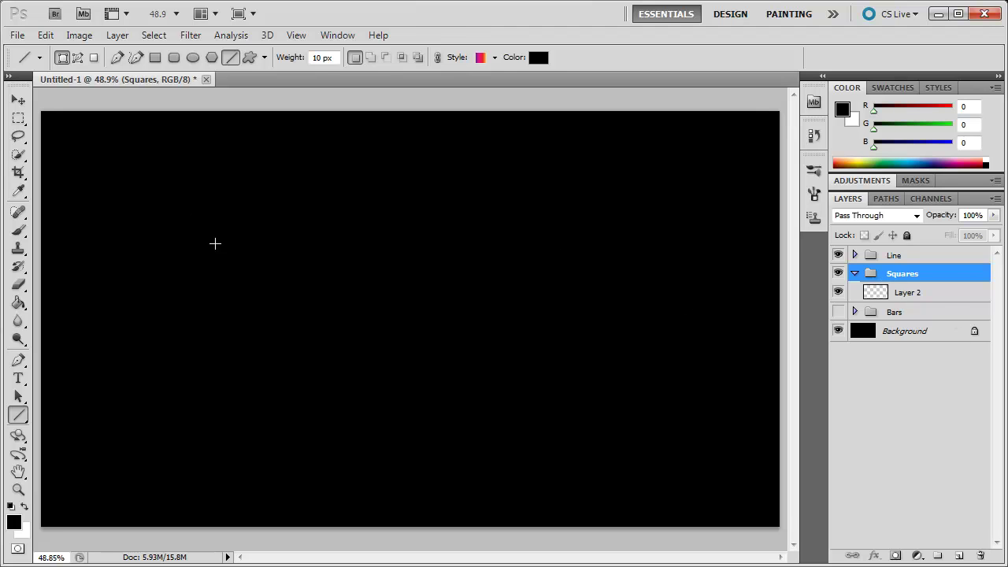
click(18, 118)
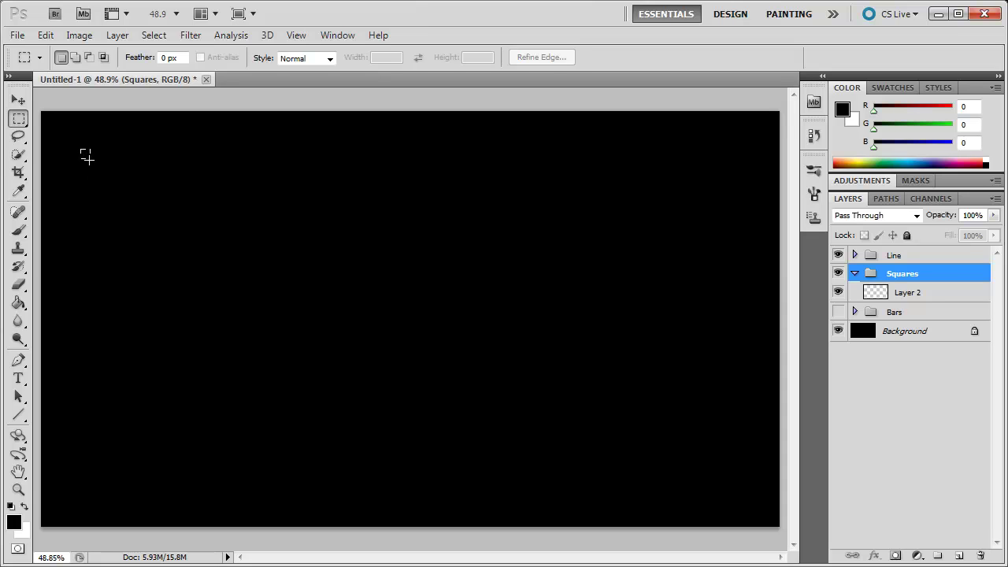
drag(89, 160, 90, 159)
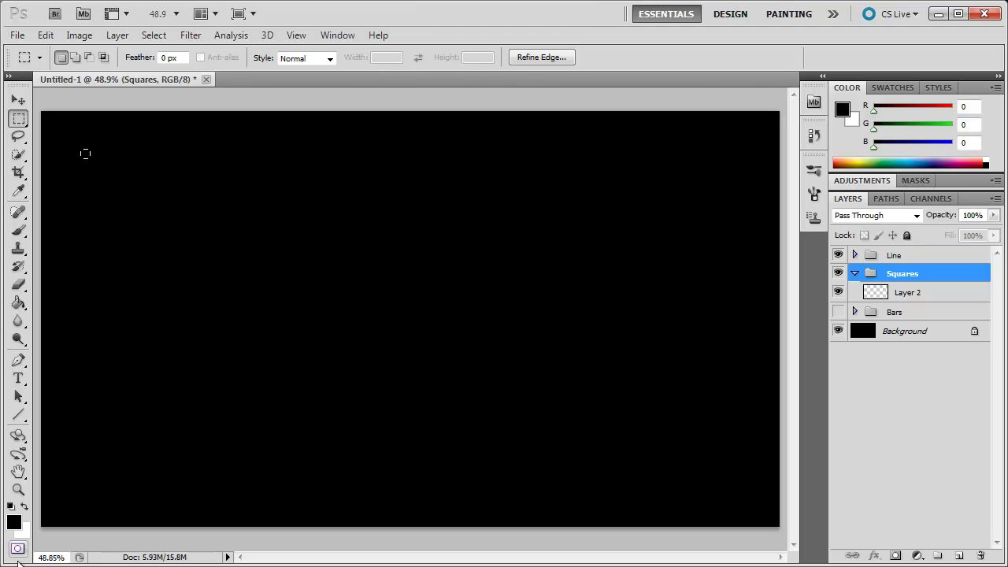
- Set the foreground color to light gray #acacac
click(14, 523)
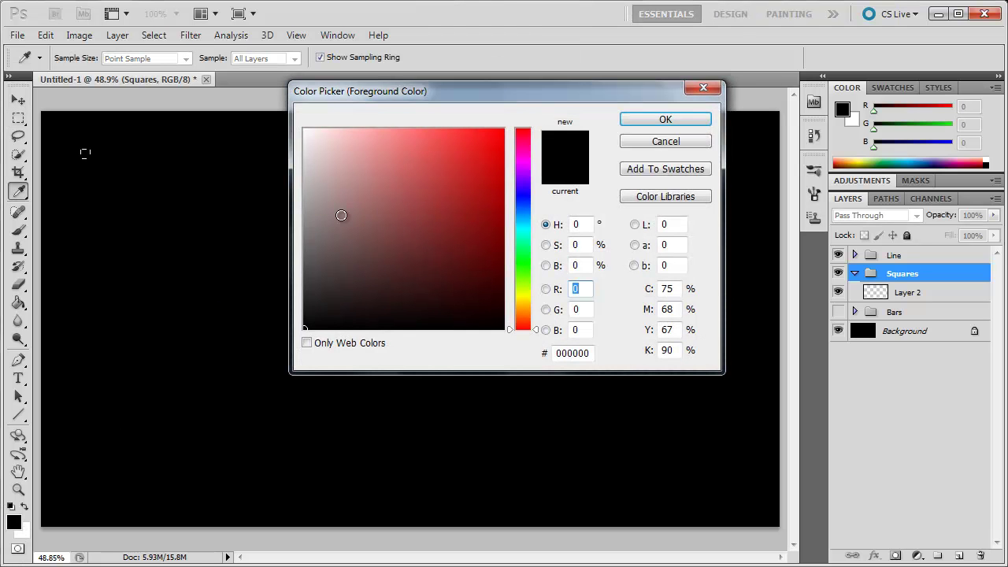
drag(307, 223, 301, 201)
drag(301, 200, 292, 189)
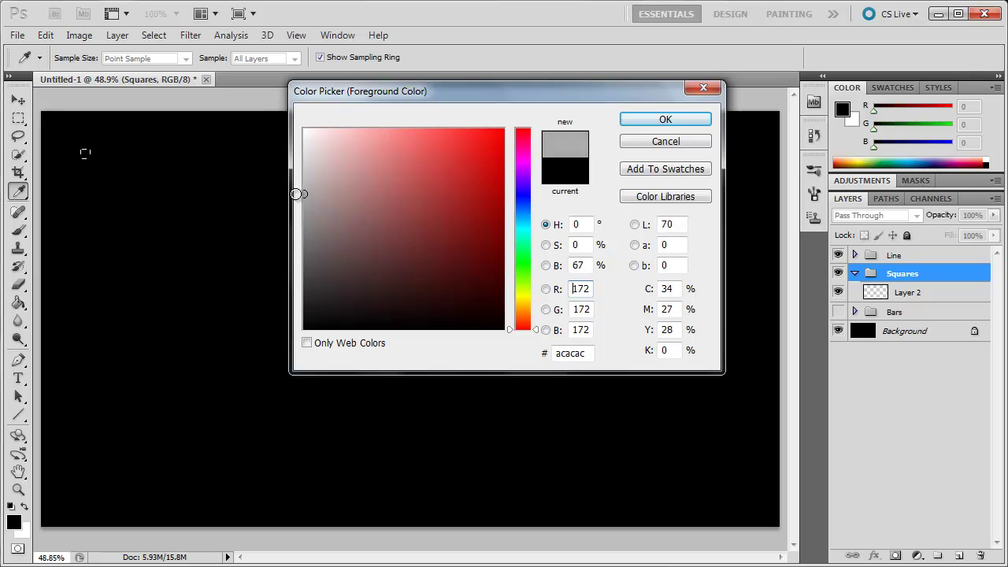
click(633, 119)
key(m)
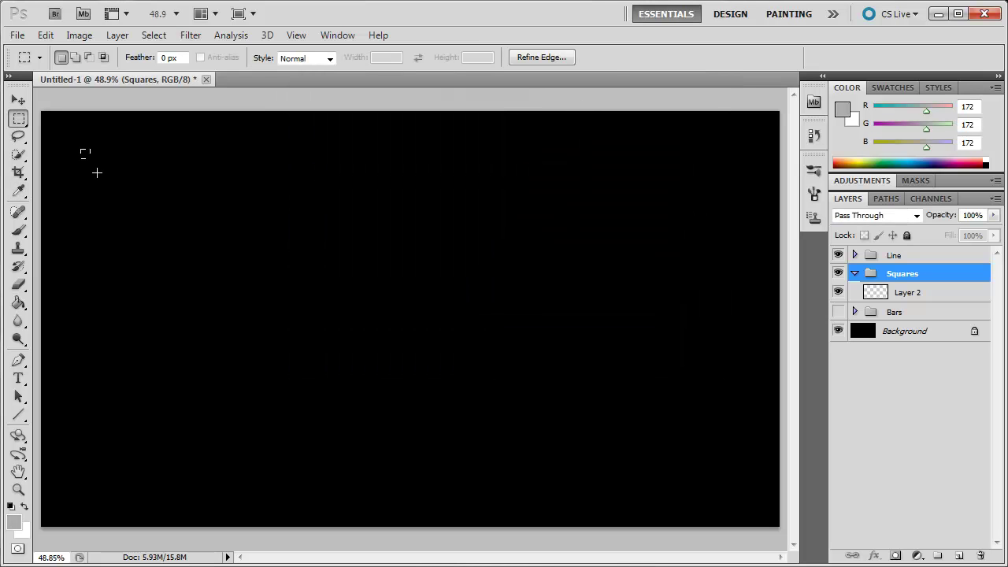
- Fill the small square selection on Layer 2 with the gray foreground color using the Paint Bucket
click(18, 303)
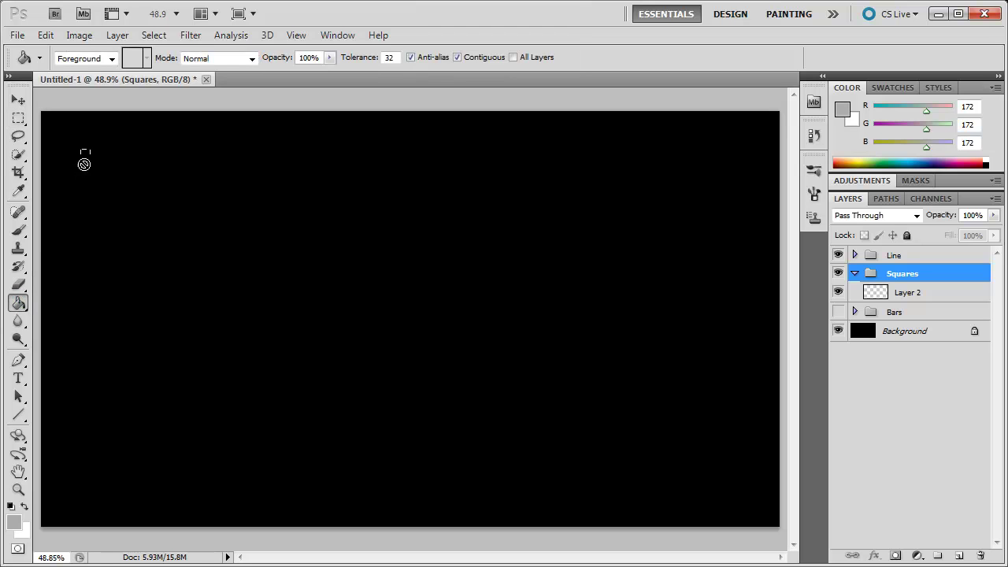
click(80, 150)
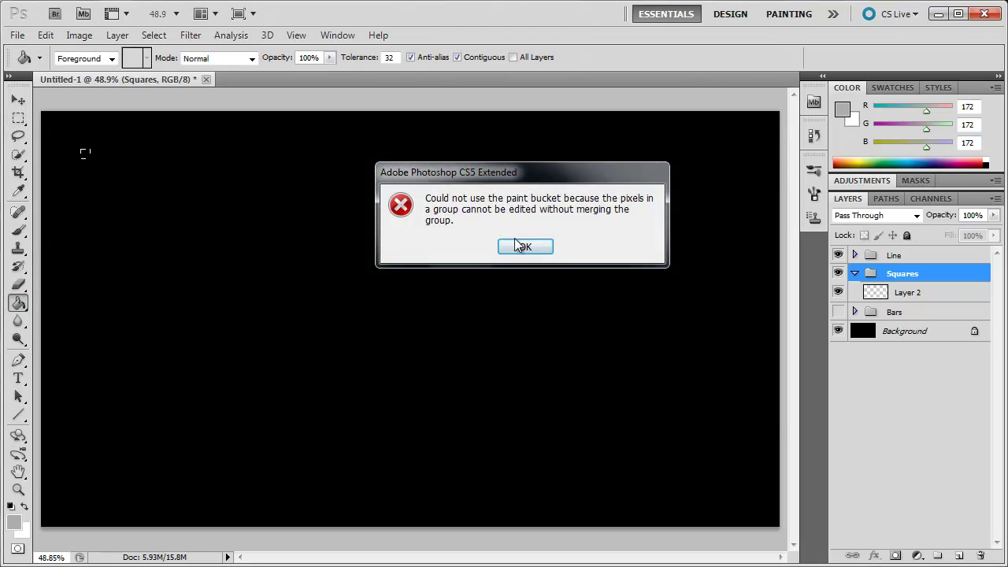
key(Return)
click(956, 294)
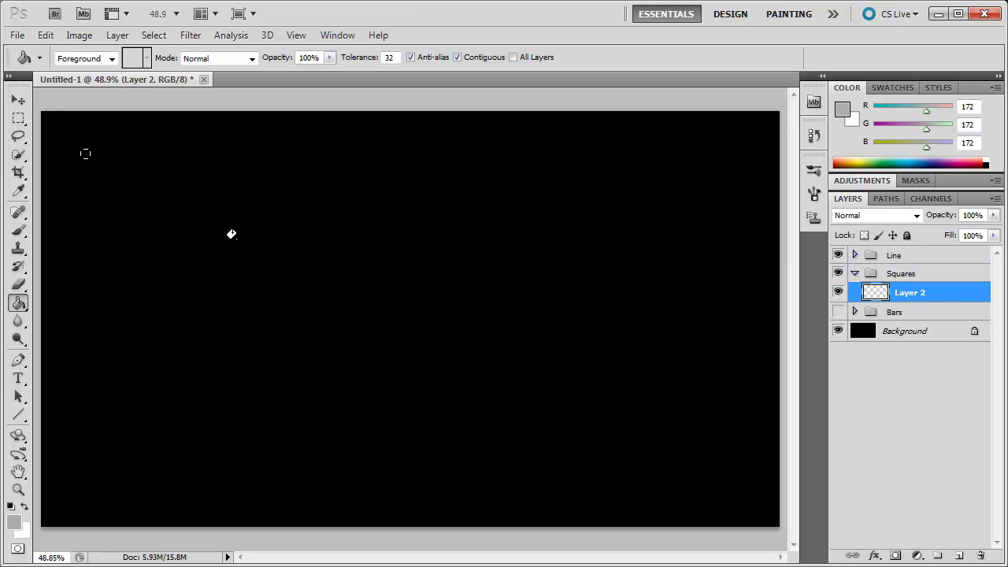
click(78, 153)
click(43, 36)
click(119, 392)
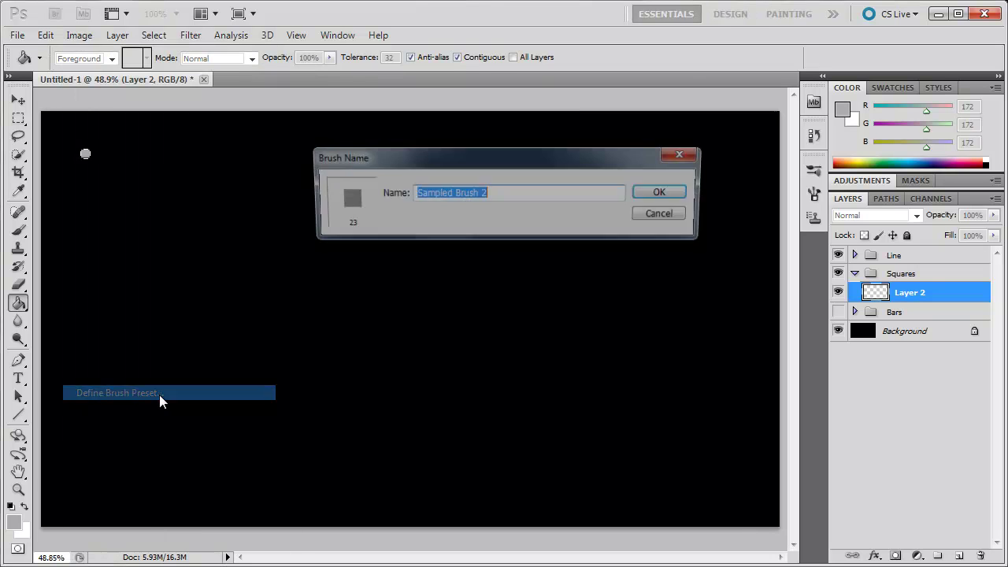
key(BackSpace)
text(s)
key(BackSpace)
text(syA)
key(BackSpace)
key(BackSpace)
key(BackSpace)
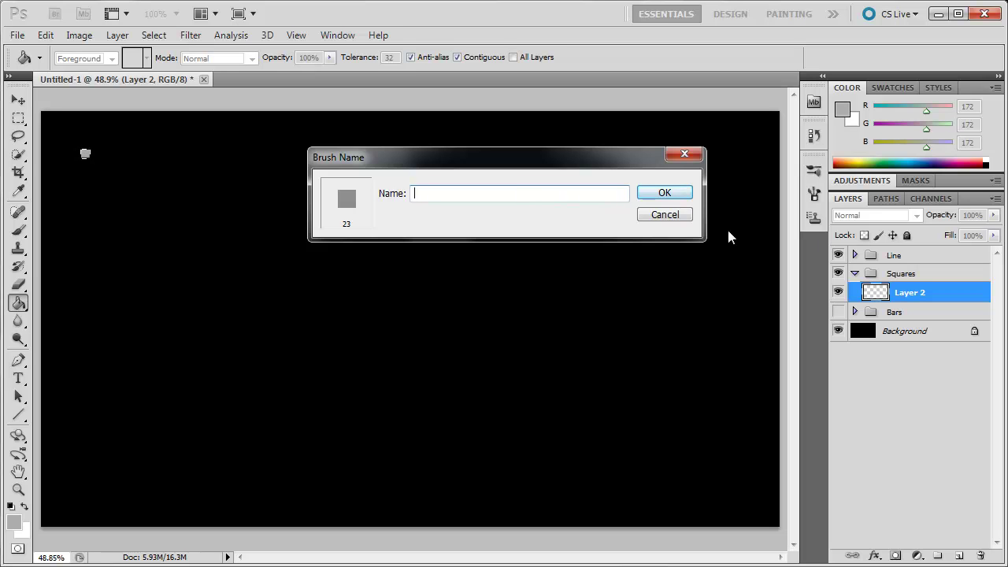
click(662, 193)
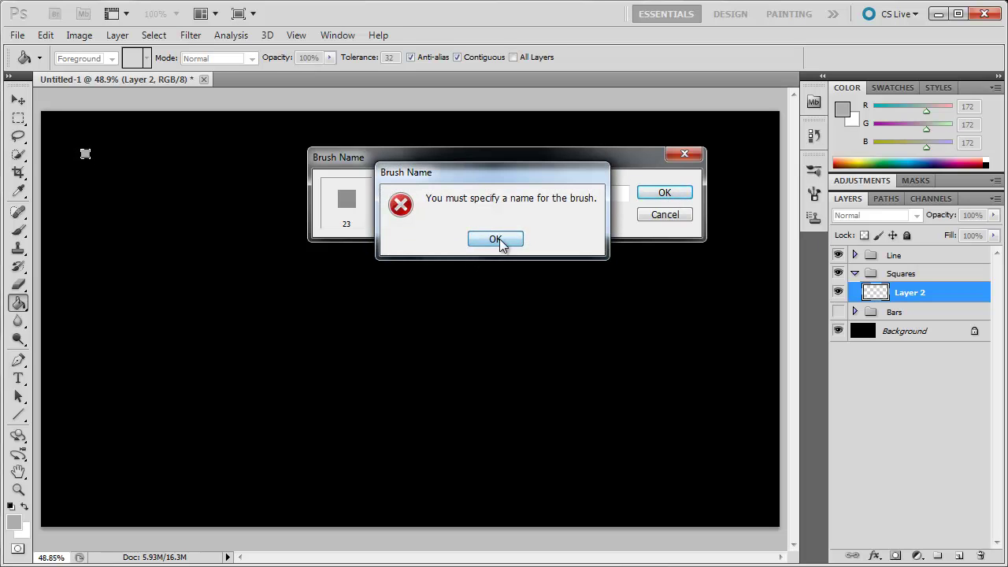
click(495, 239)
click(659, 215)
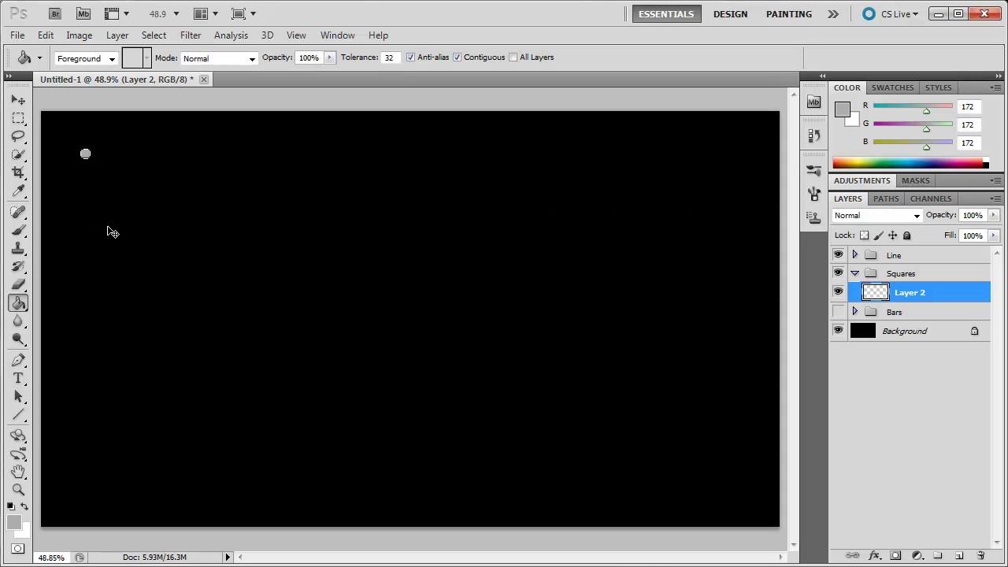
- Undo the gray fill and the square selection, and choose the 26 px square sampled brush with Layer 2 active
key(alt+bracketright)
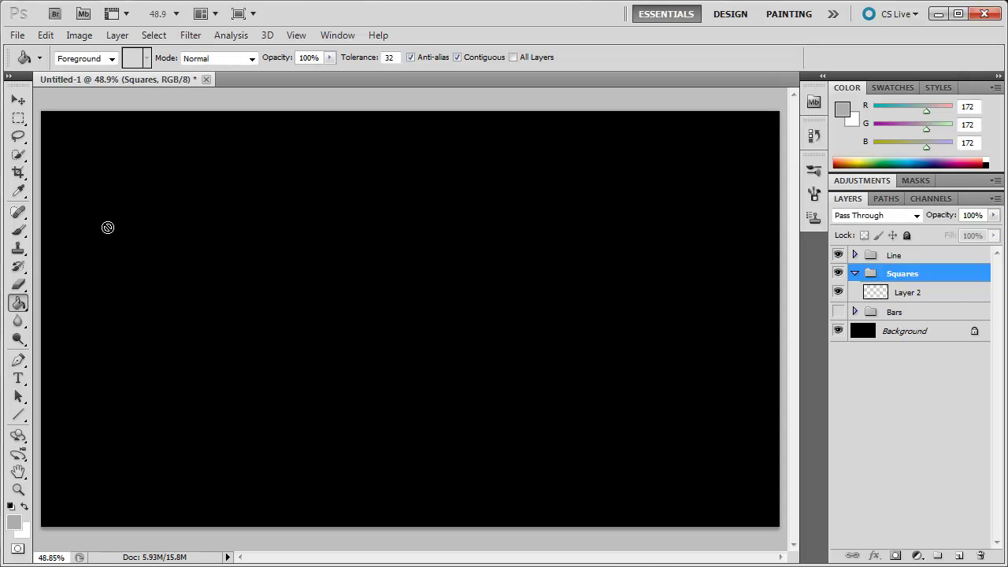
click(18, 230)
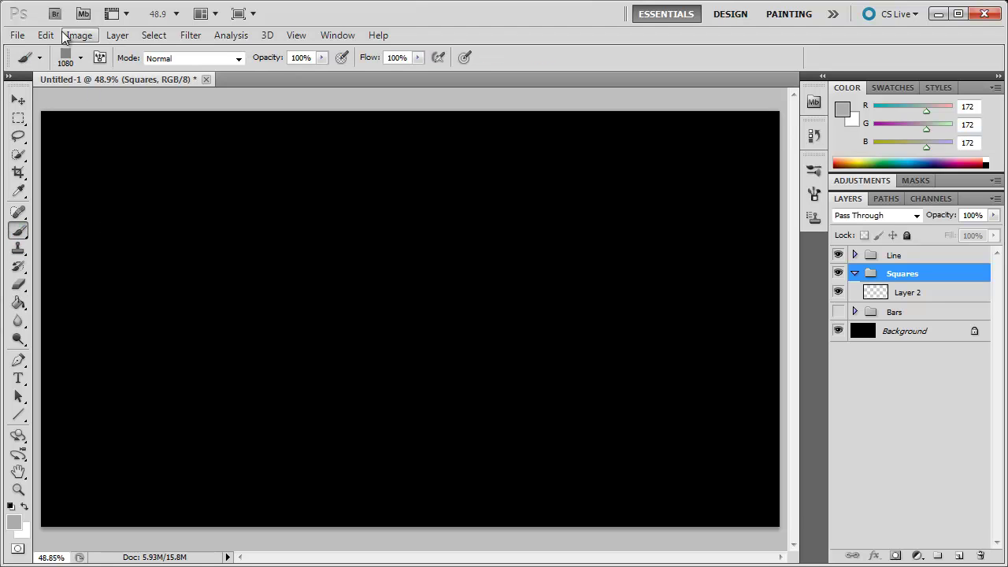
click(909, 292)
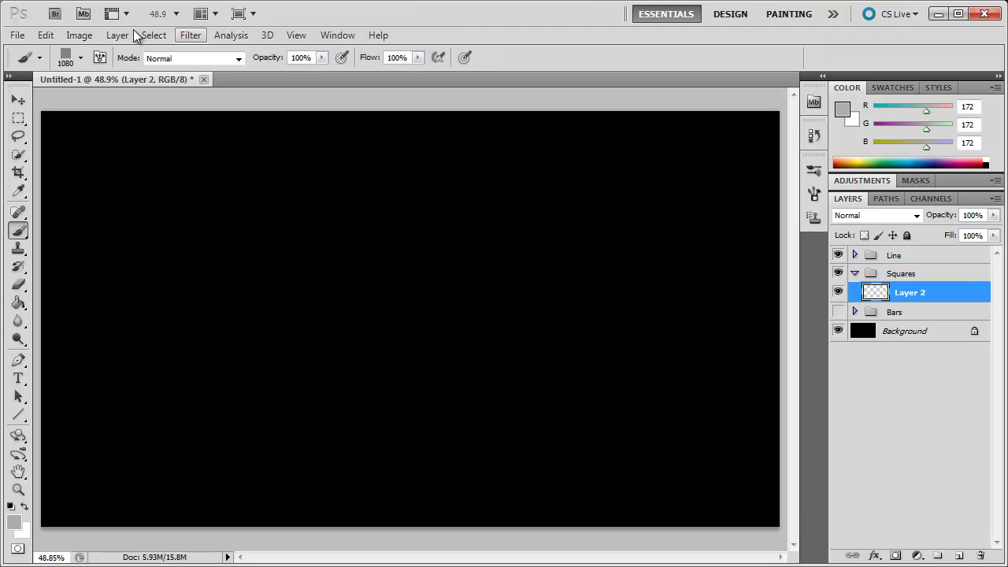
click(81, 58)
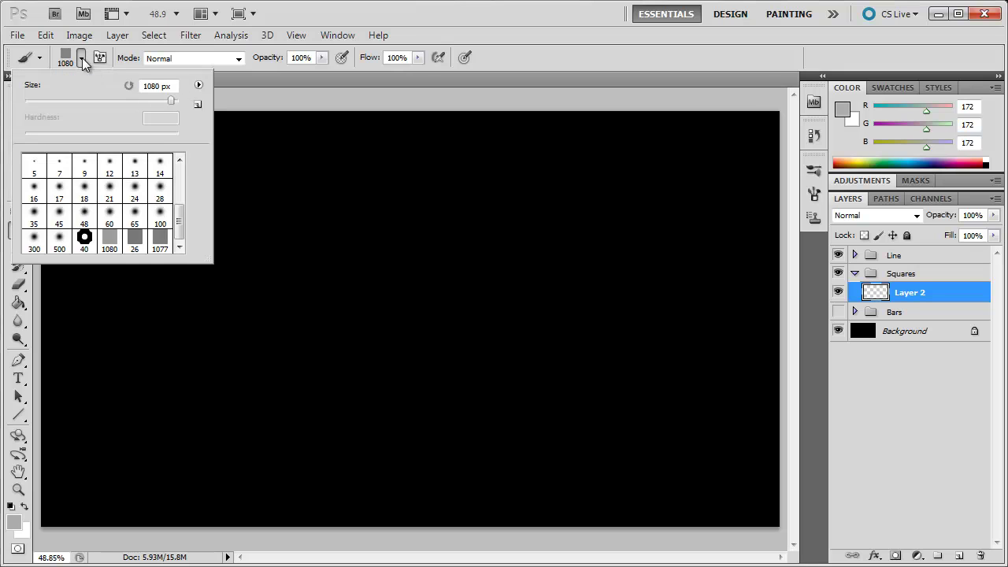
click(177, 201)
click(178, 218)
click(135, 241)
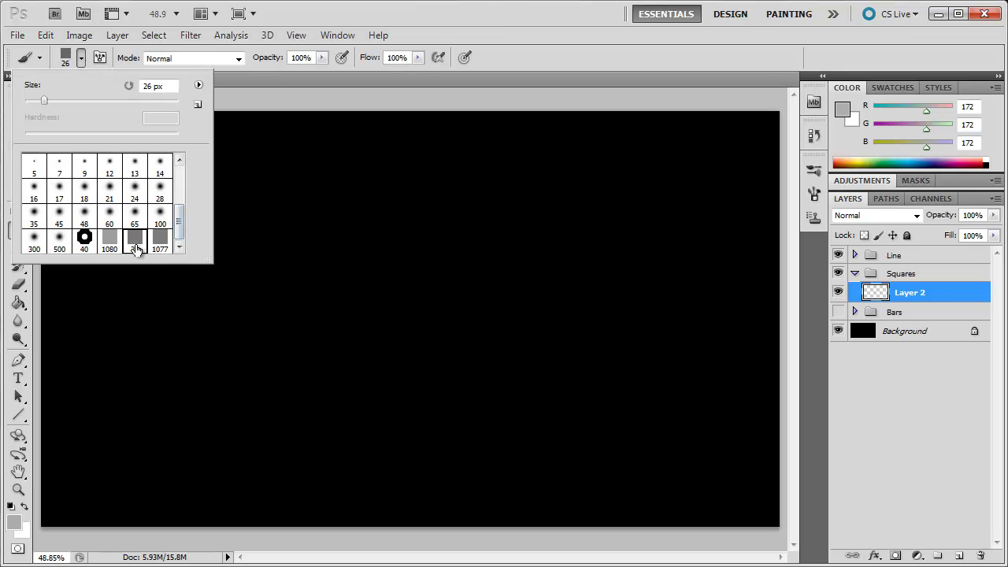
click(81, 58)
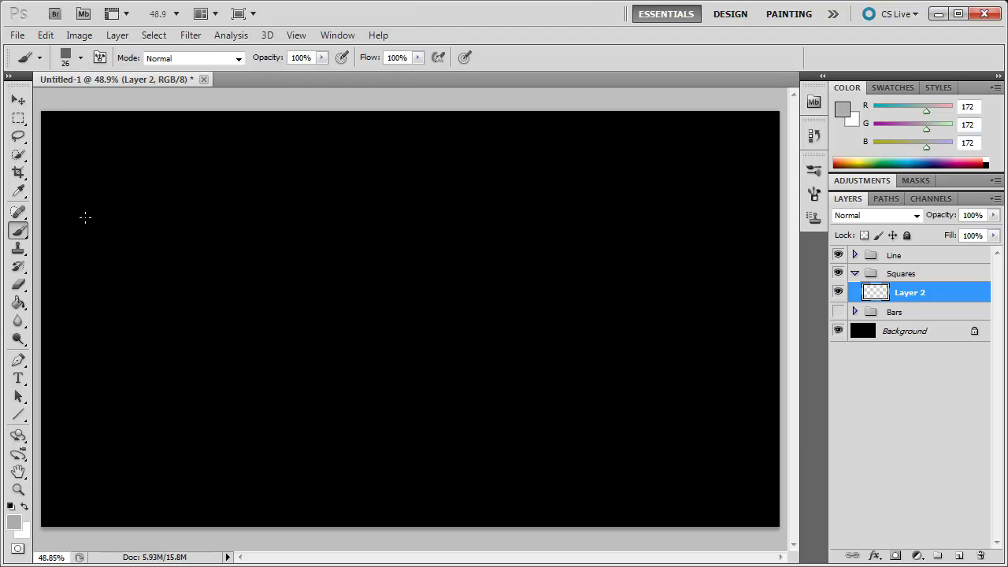
- Enable Shape Dynamics, Scattering and Texture for the square brush, keeping Smoothing on
click(99, 58)
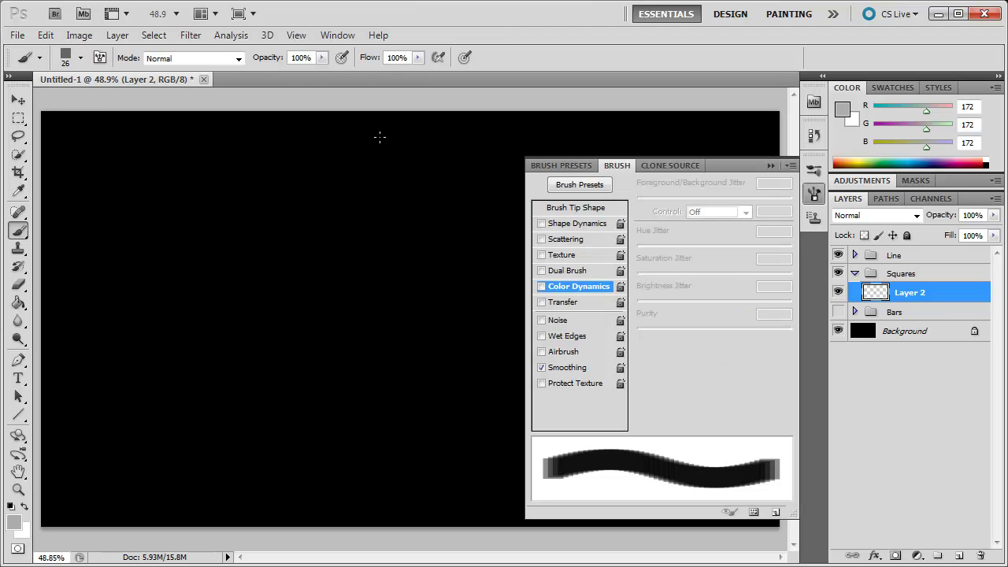
click(541, 223)
click(541, 240)
click(542, 254)
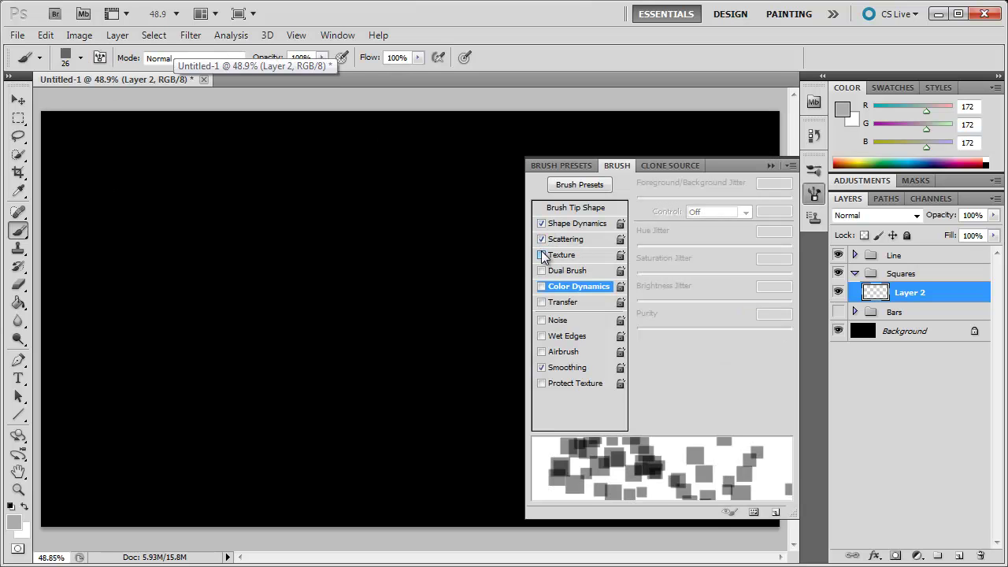
click(542, 368)
click(542, 368)
click(594, 224)
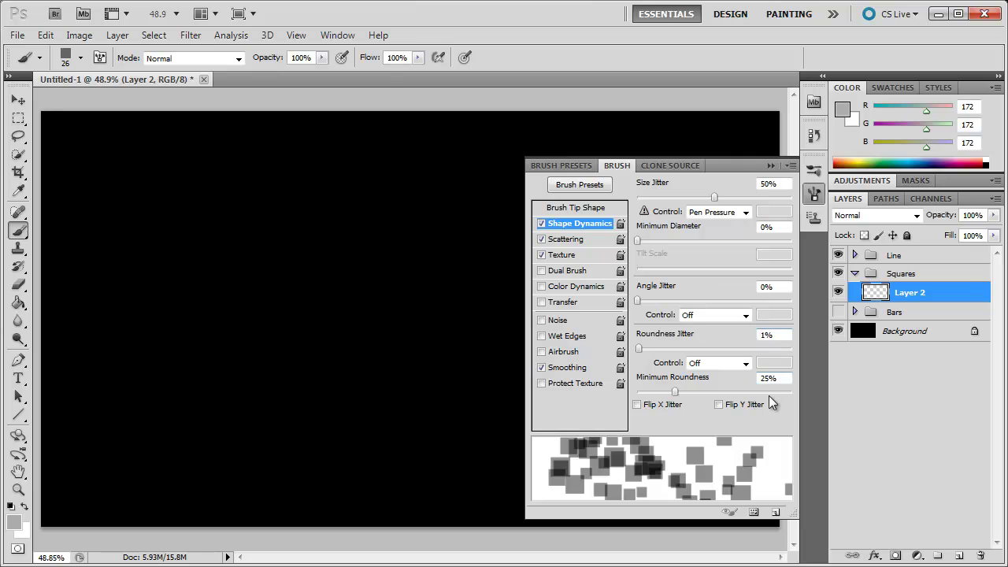
- Set the square brush's tip spacing to 500% and close the brush settings
click(558, 209)
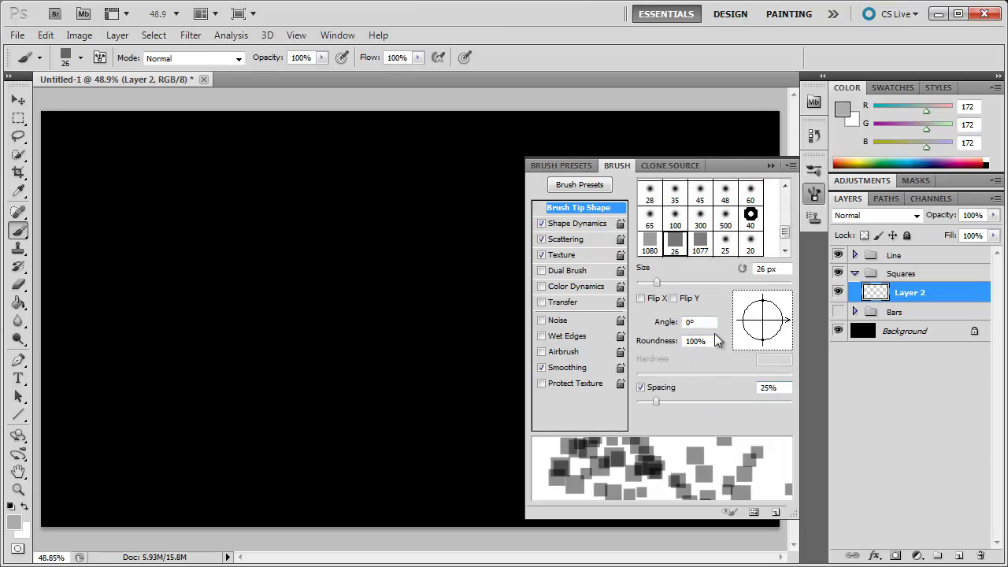
double_click(768, 388)
text(500)
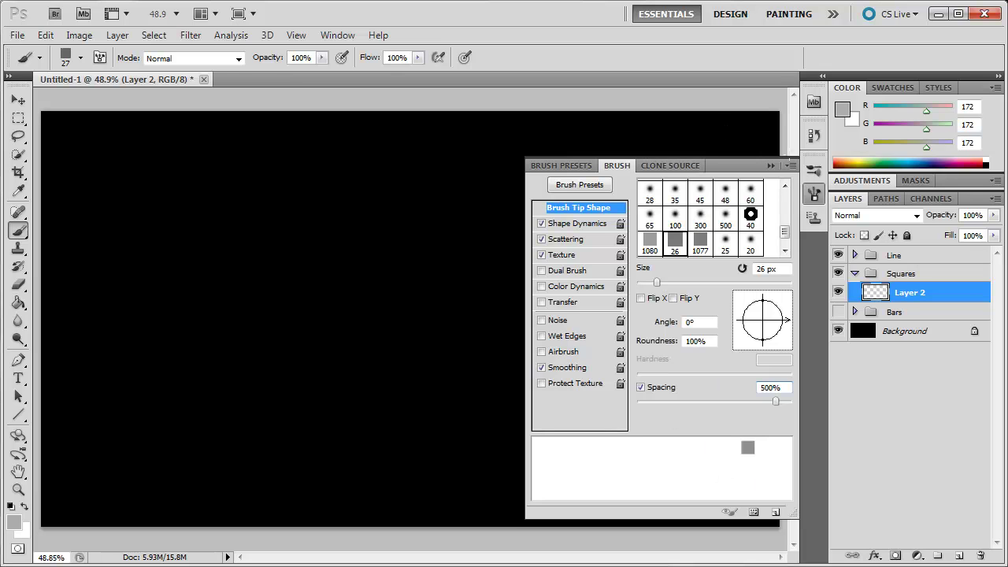
click(770, 166)
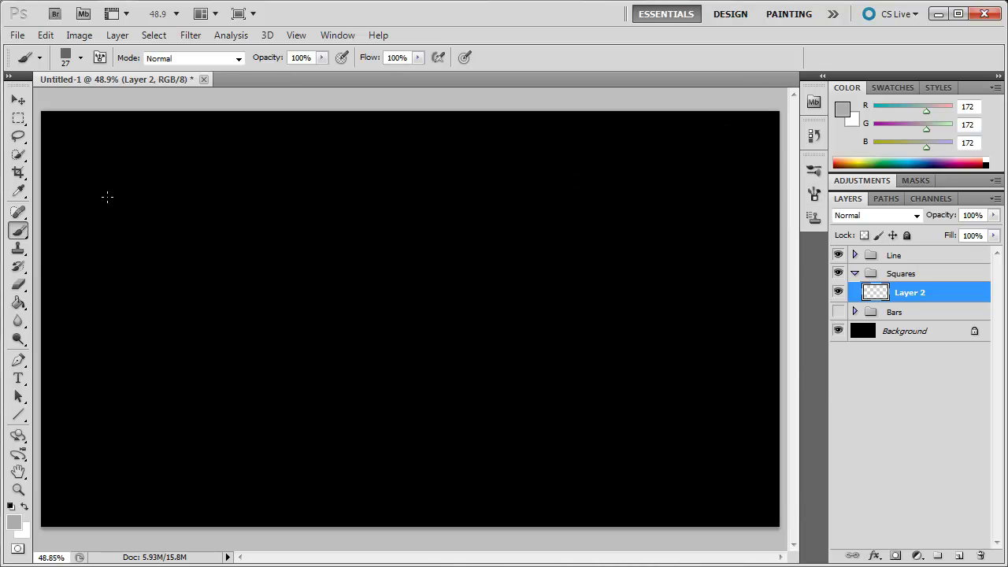
- Make the Bars group visible again
click(855, 256)
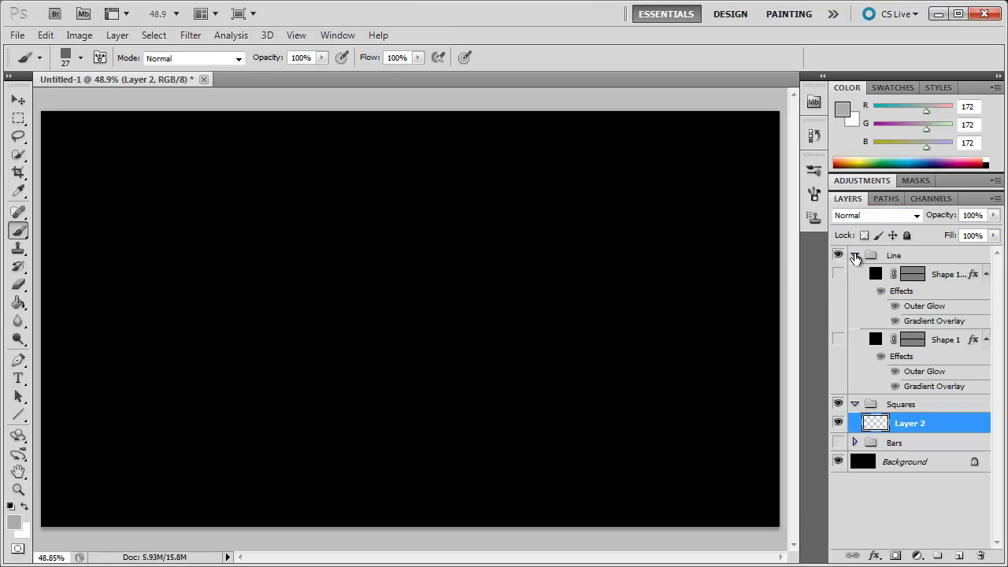
click(855, 256)
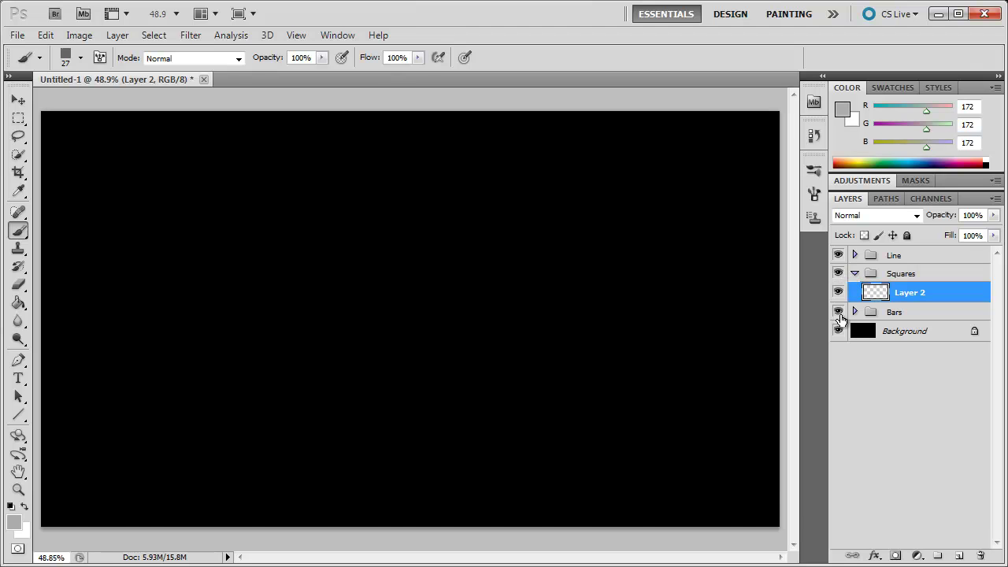
click(838, 312)
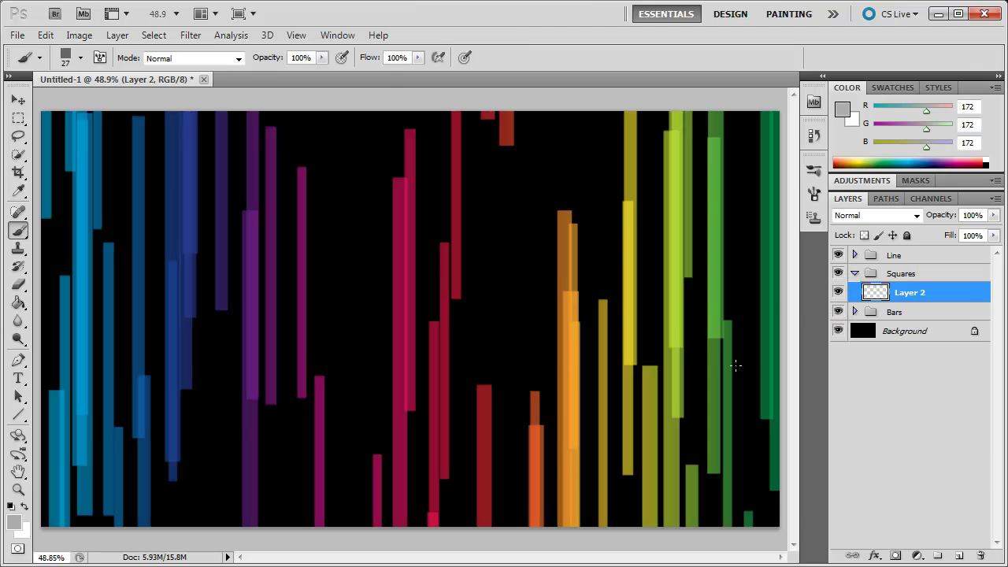
- Paint scattered small gray squares across the whole canvas on Layer 2
mouse_move(578, 215)
mouse_down()
mouse_move(319, 198)
mouse_move(619, 264)
mouse_move(563, 257)
mouse_up()
mouse_move(664, 383)
mouse_down()
mouse_move(371, 315)
mouse_move(142, 315)
mouse_move(259, 203)
mouse_move(723, 250)
mouse_move(606, 409)
mouse_move(354, 461)
mouse_move(405, 396)
mouse_up()
mouse_move(716, 187)
mouse_down()
mouse_move(299, 145)
mouse_move(630, 161)
mouse_up()
mouse_move(271, 352)
mouse_down()
mouse_move(185, 322)
mouse_move(211, 349)
mouse_move(168, 370)
mouse_up()
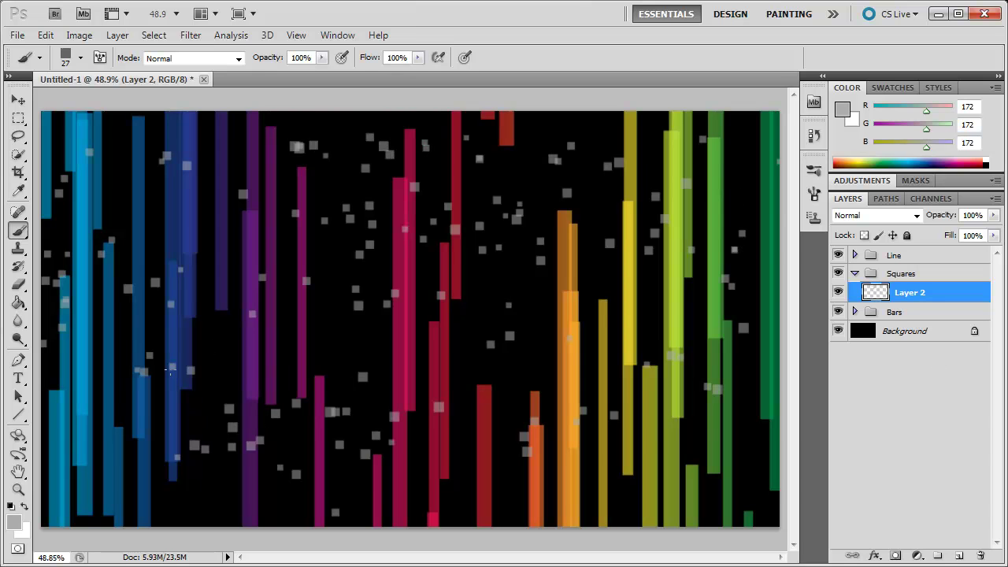
click(256, 340)
drag(185, 333, 245, 360)
- Add a Gradient Overlay to Layer 2 with the Spectrum preset at an angle of 0°
right_click(958, 293)
click(989, 293)
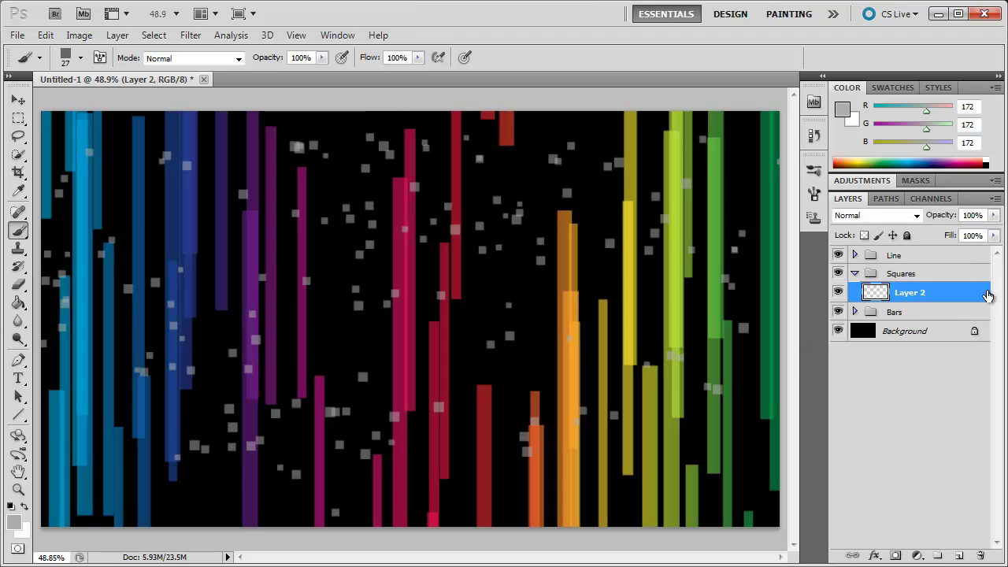
double_click(941, 292)
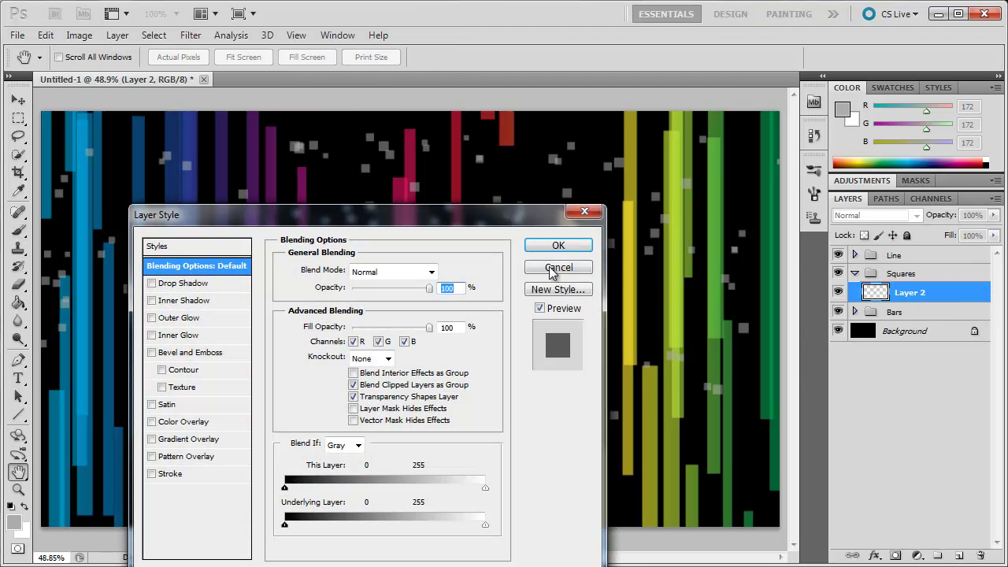
click(167, 440)
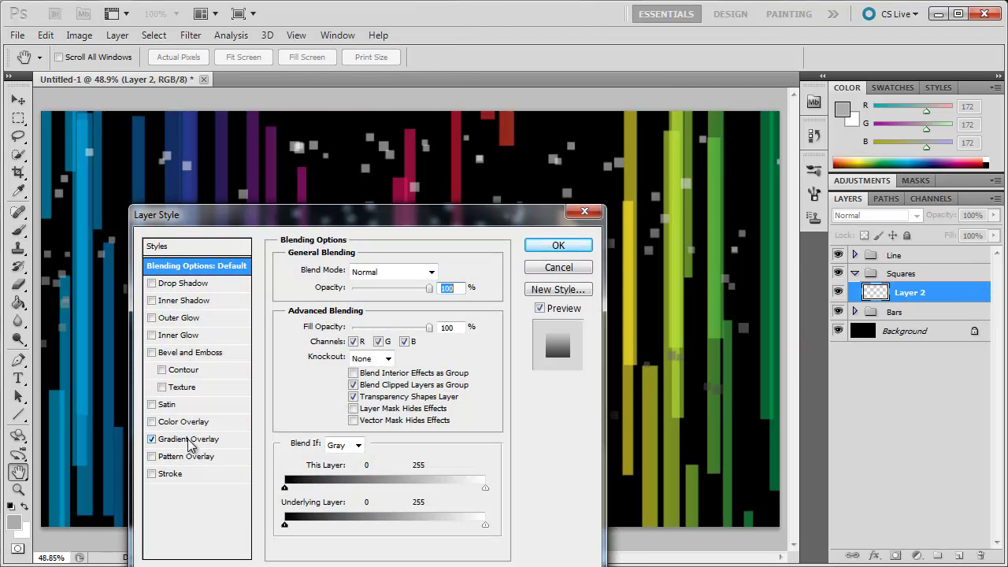
double_click(374, 349)
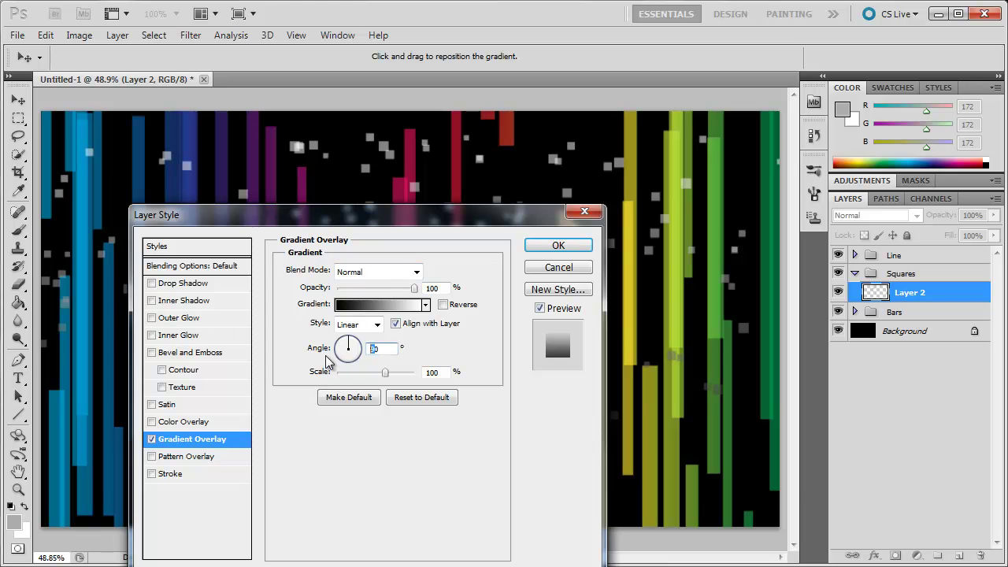
text(0)
click(397, 306)
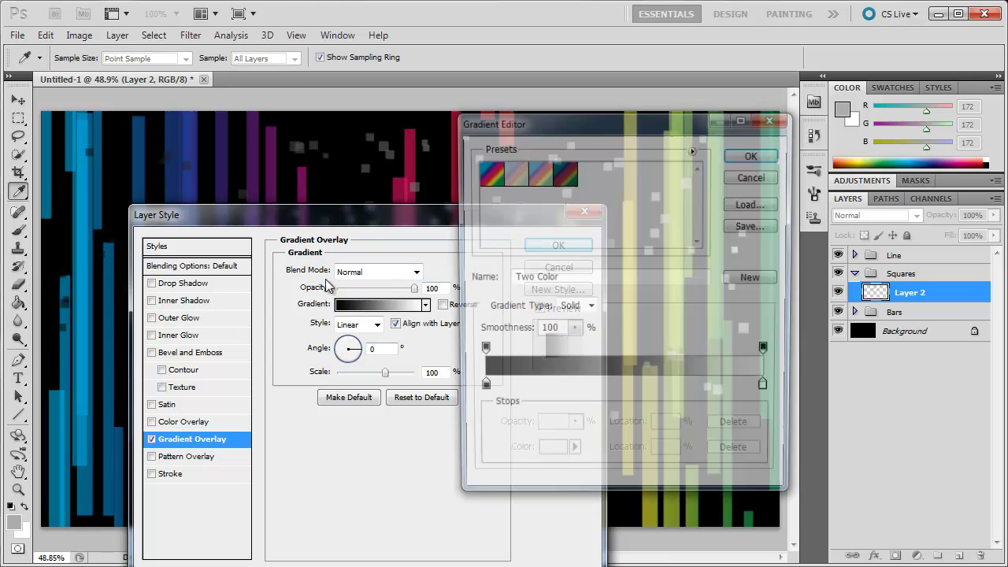
click(486, 178)
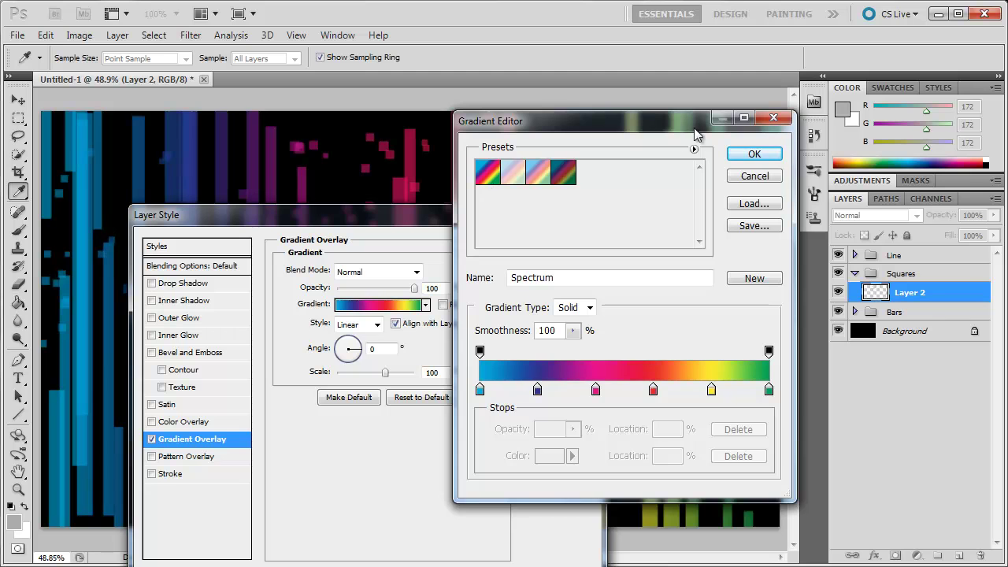
click(754, 154)
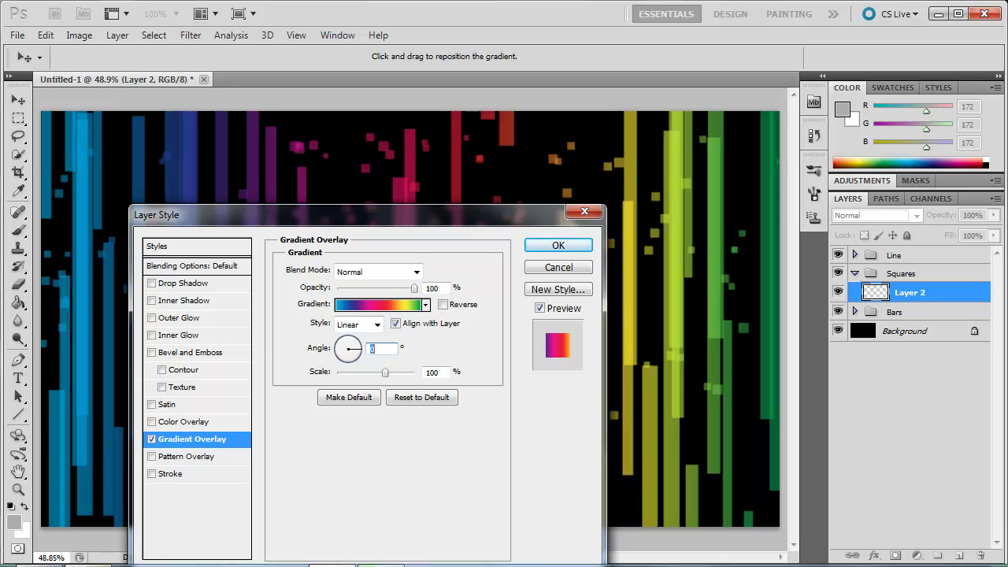
- Add an Outer Glow in Linear Dodge (Add) mode to Layer 2 and apply the layer style
mouse_move(90, 564)
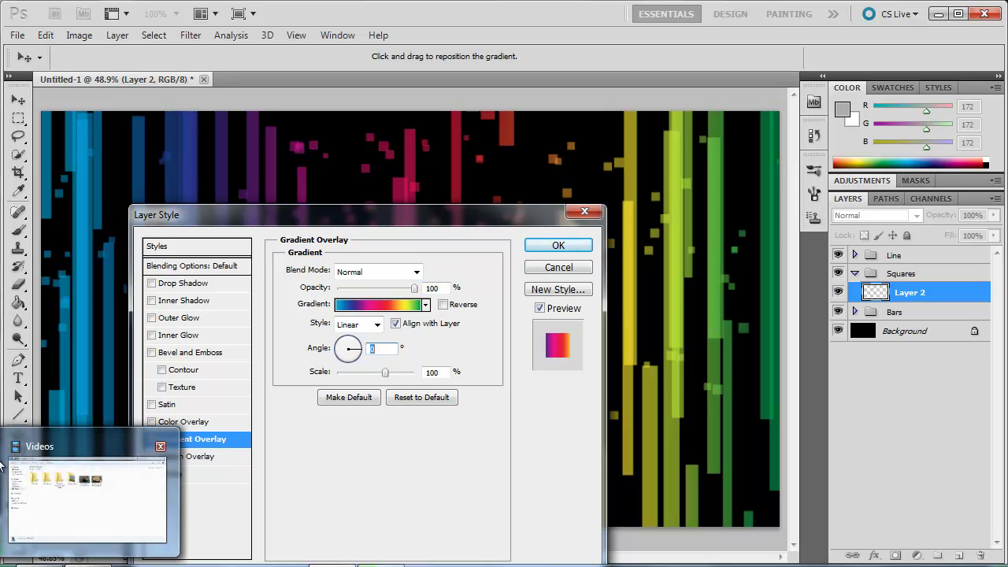
click(152, 318)
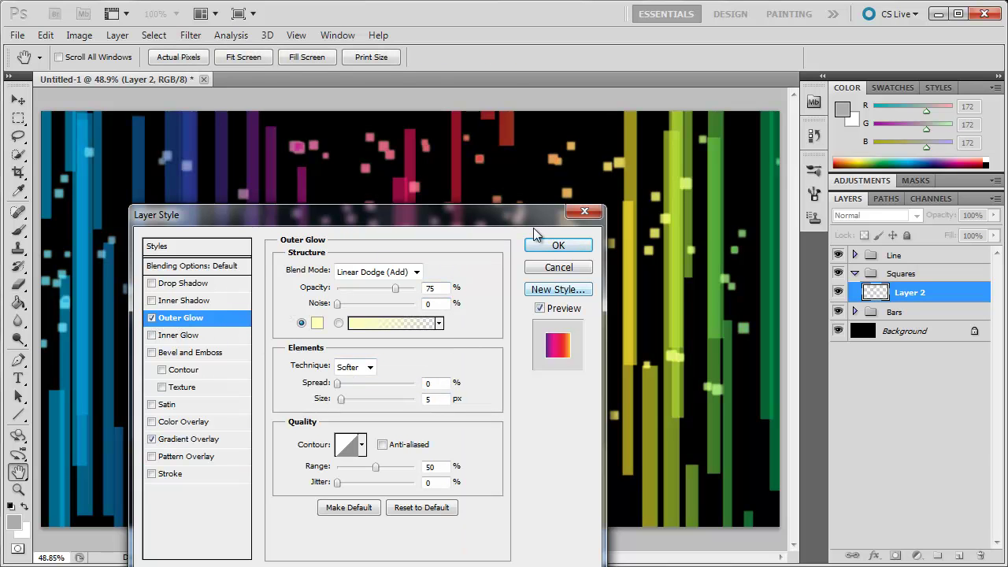
click(553, 246)
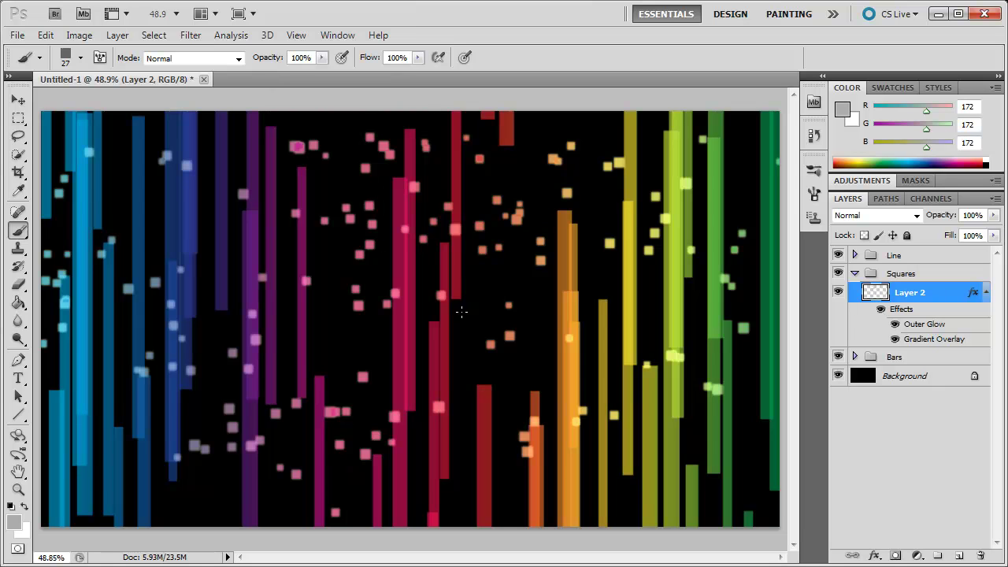
- Apply a Motion Blur to the squares on Layer 2 with an angle of 0° and a distance of 25 pixels
click(190, 36)
mouse_move(246, 178)
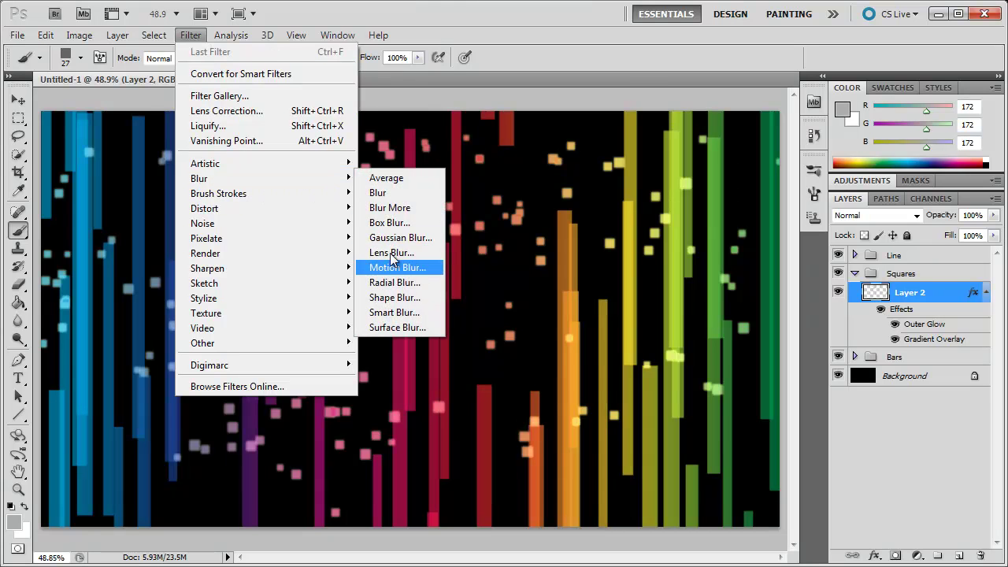
click(397, 267)
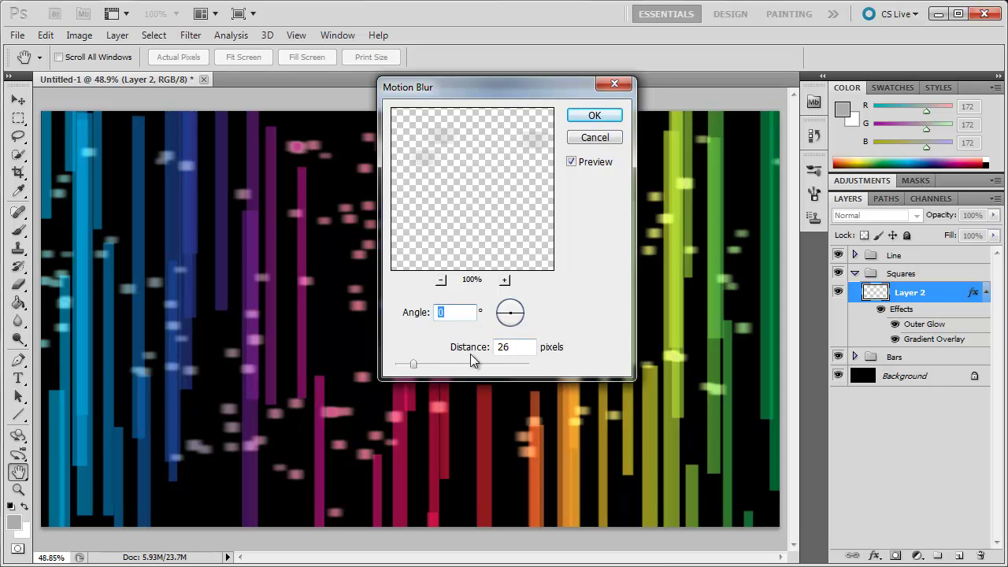
key(BackSpace)
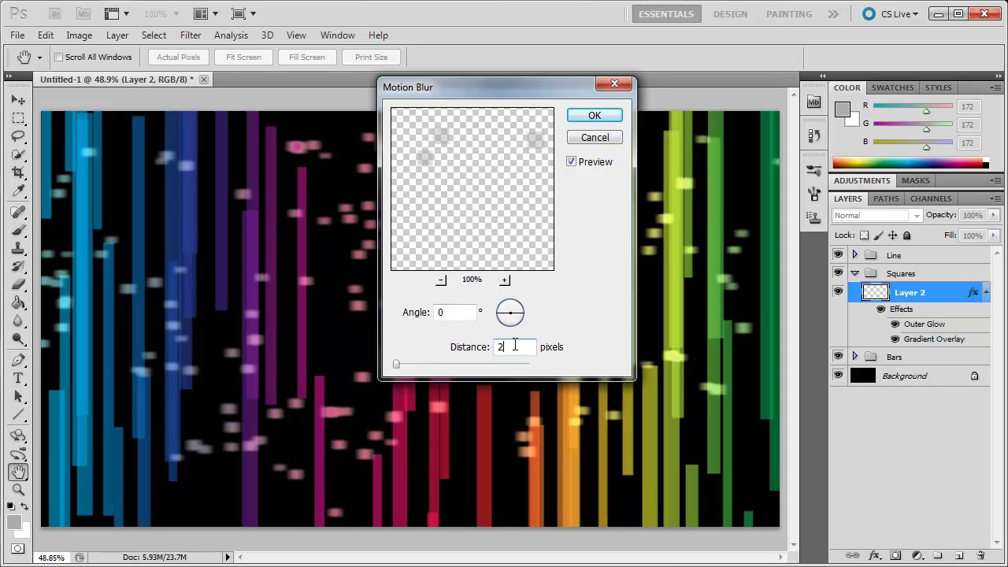
text(5)
click(591, 116)
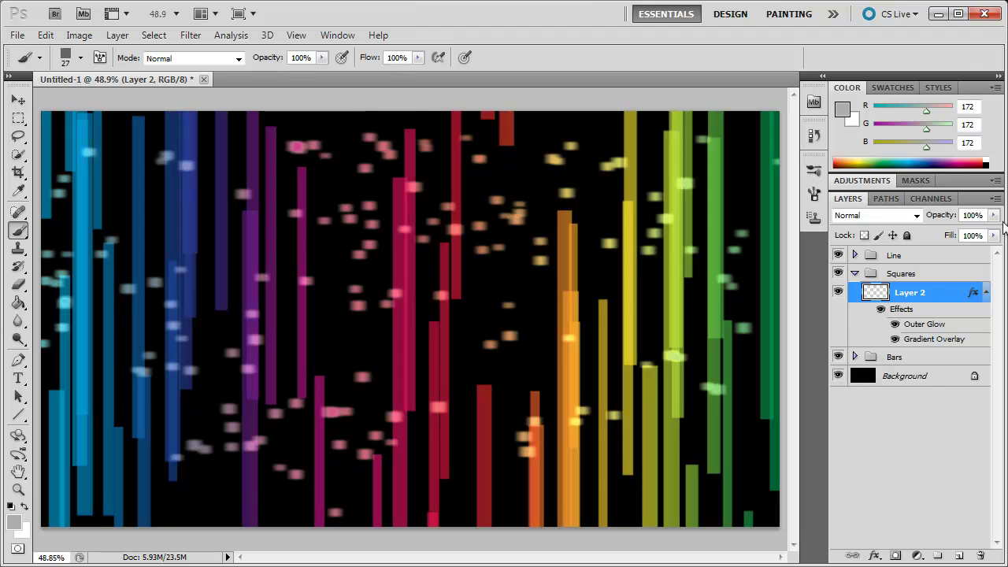
- Reduce the opacity of Layer 2 to 50% and deselect the layer
click(994, 222)
drag(994, 234, 955, 238)
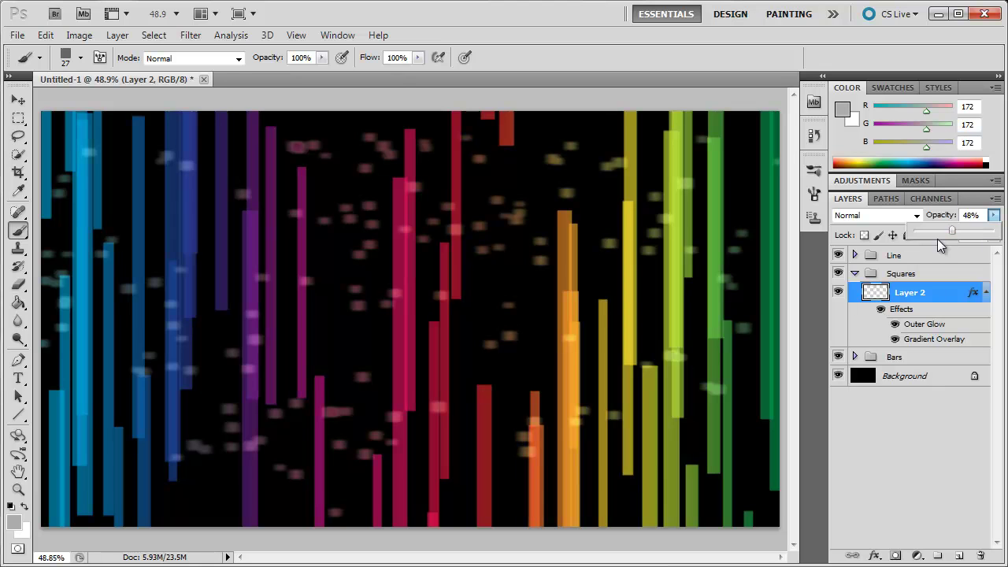
click(975, 216)
key(BackSpace)
key(BackSpace)
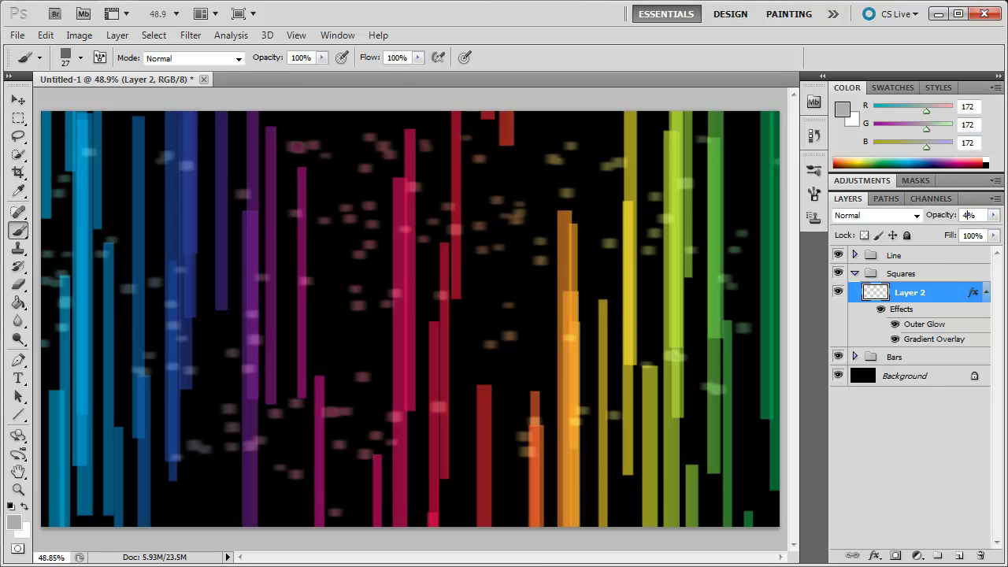
text(50)
key(Return)
click(897, 470)
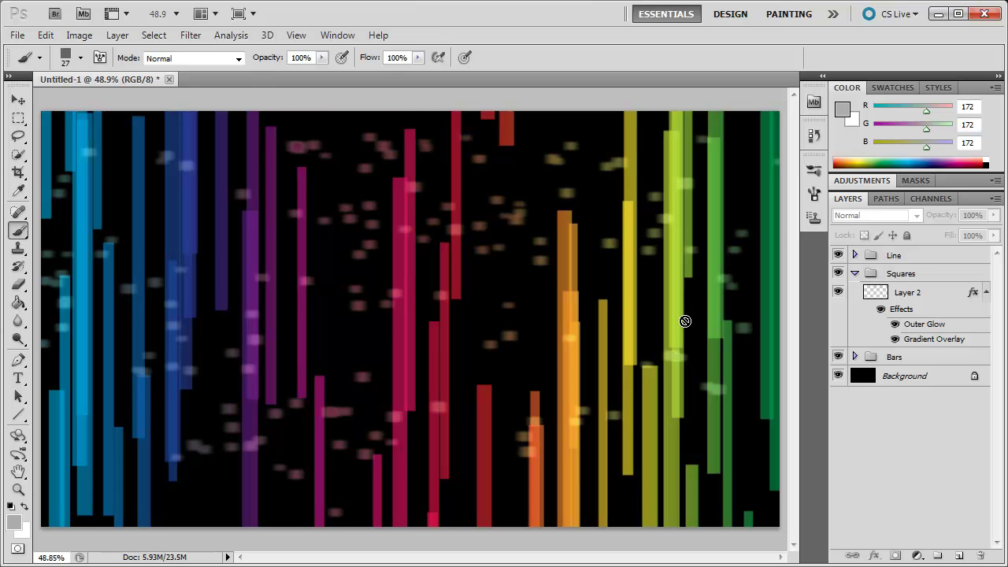
- Expand the Line group and make both of its shape layers visible again
click(855, 255)
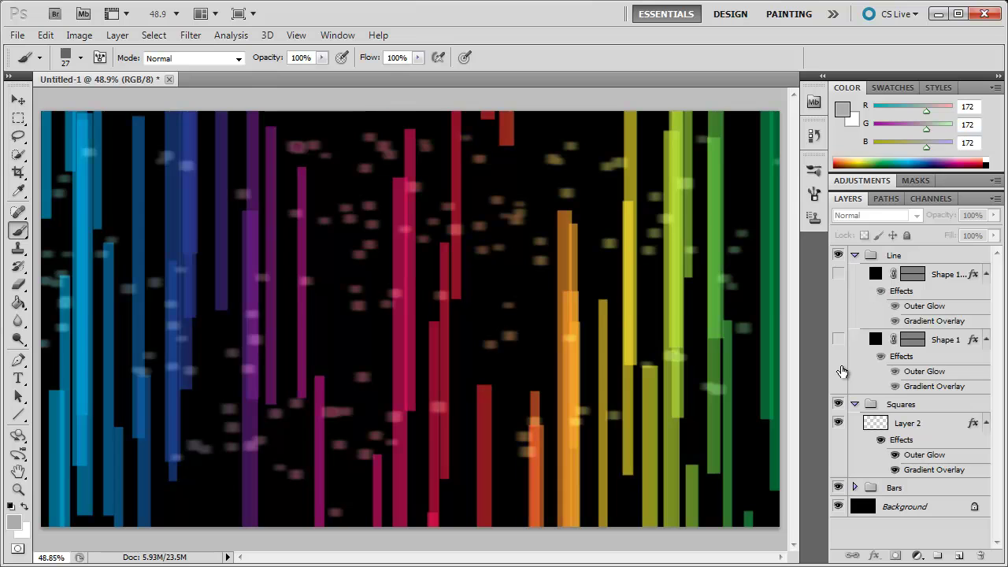
click(839, 276)
click(838, 339)
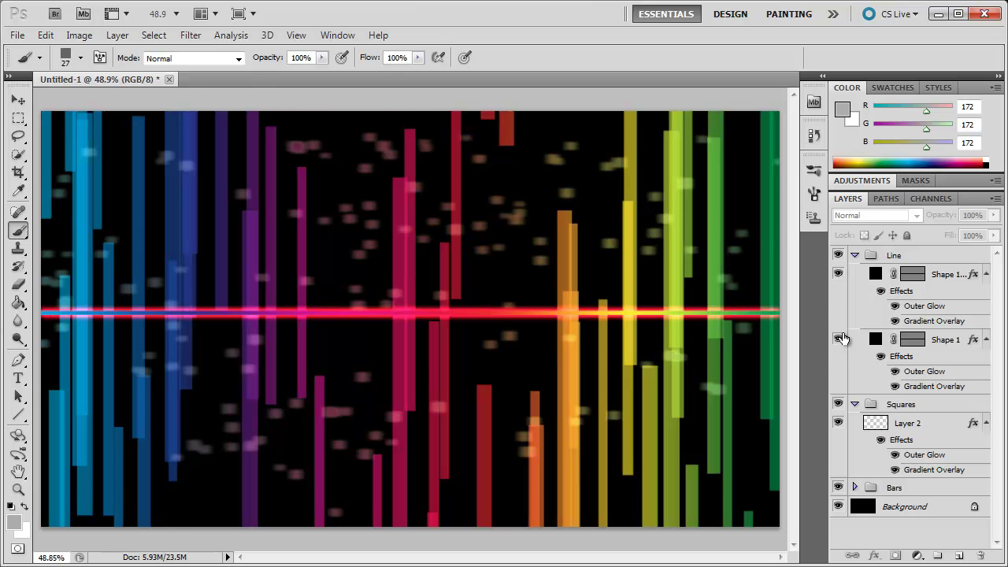